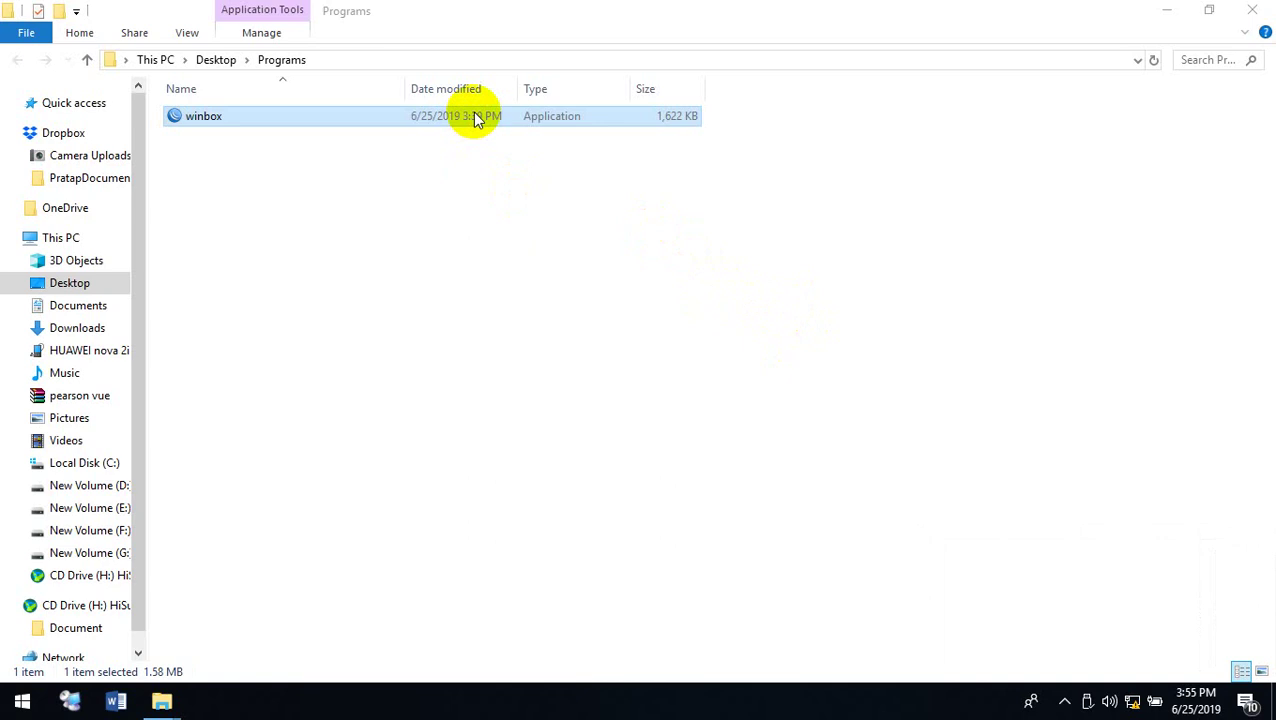
# Launch winbox from the Programs folder and refresh the list of neighboring routers
pyautogui.doubleClick(478, 117)
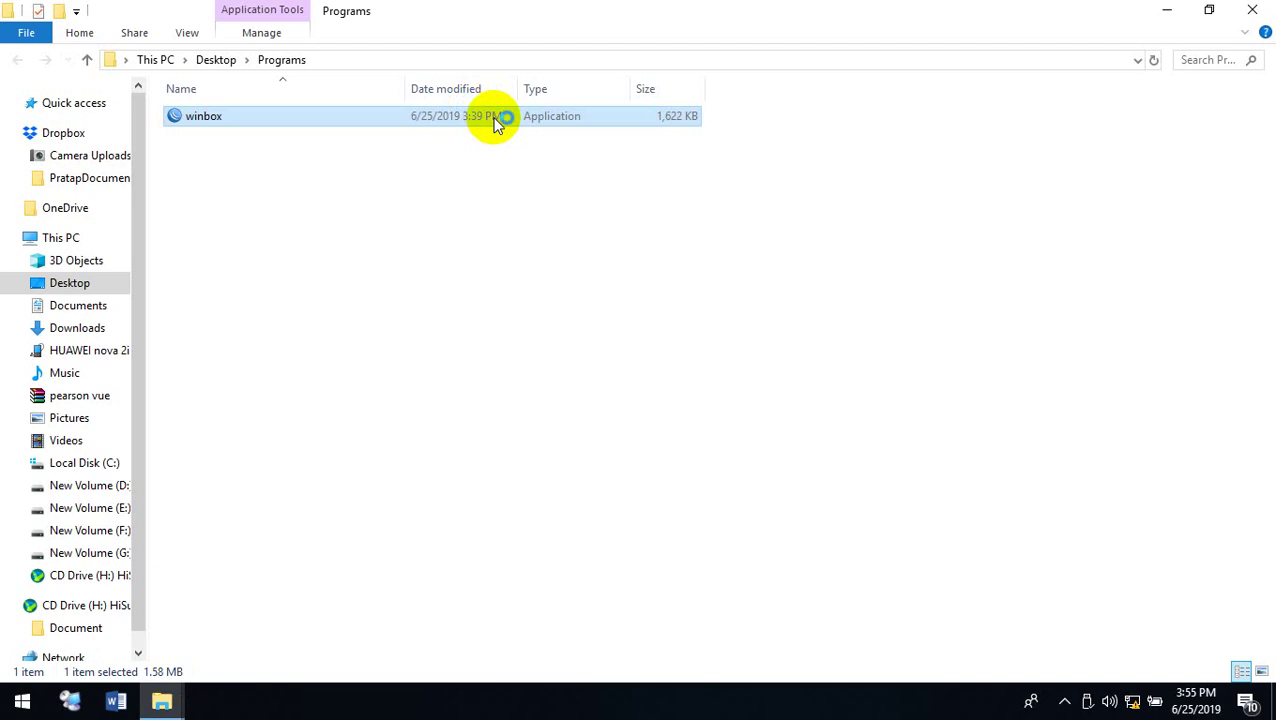
pyautogui.doubleClick(497, 120)
pyautogui.click(63, 242)
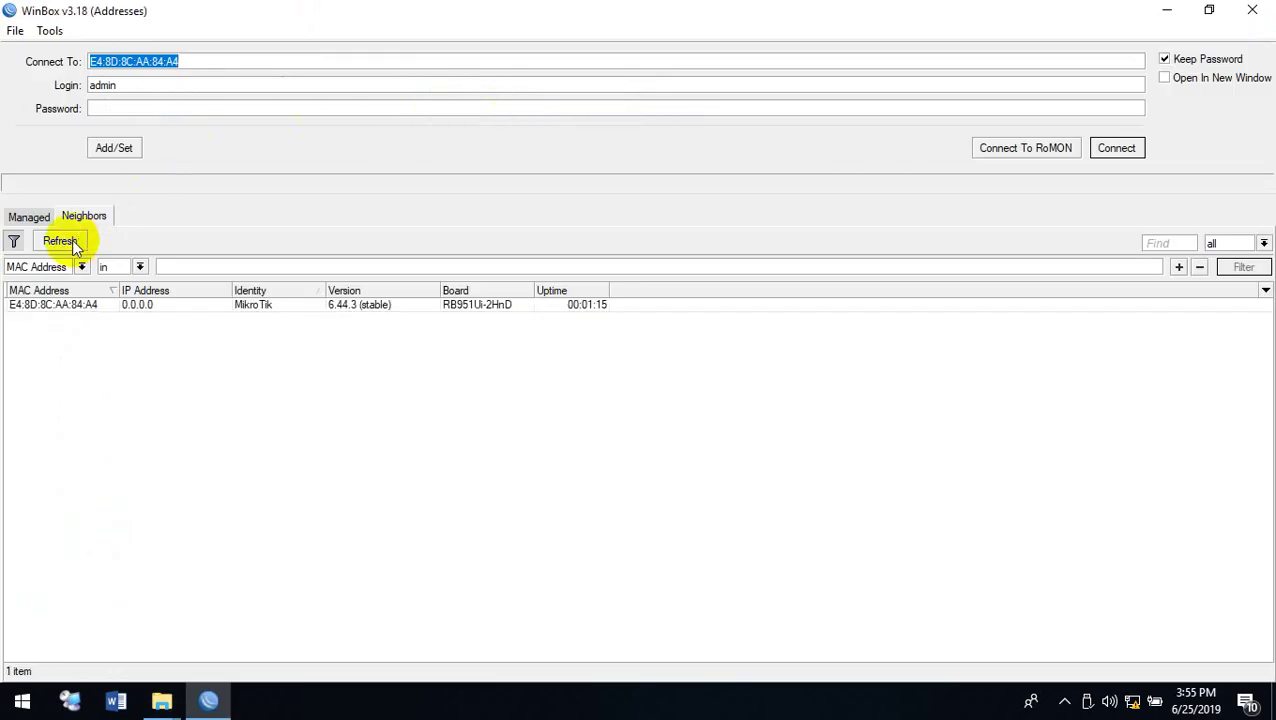
pyautogui.click(70, 311)
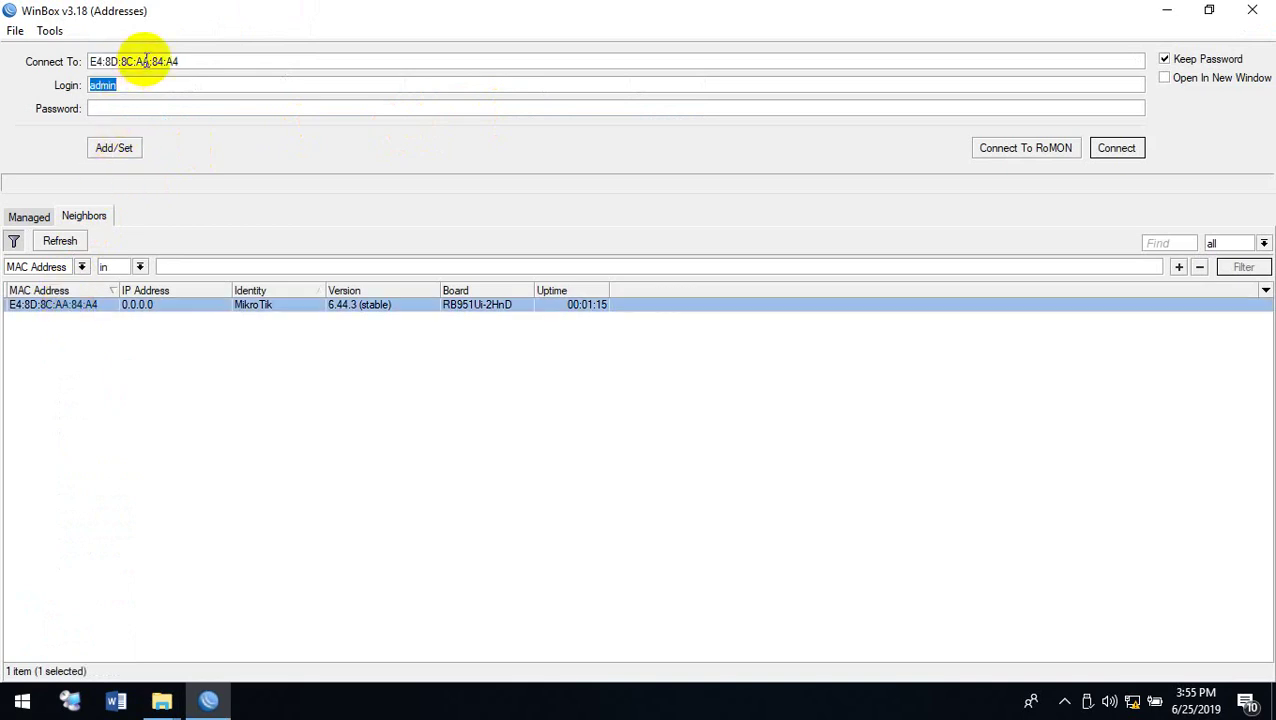
pyautogui.moveTo(182, 61); pyautogui.dragTo(63, 85)
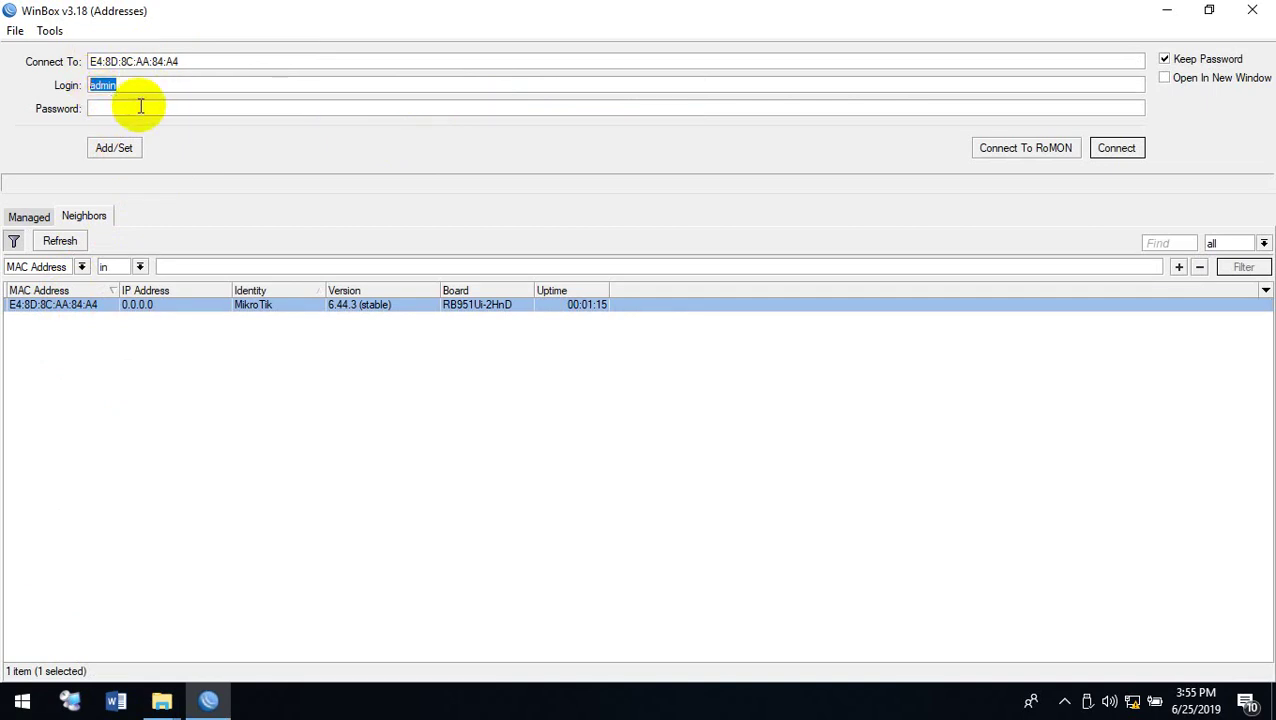
pyautogui.click(680, 108)
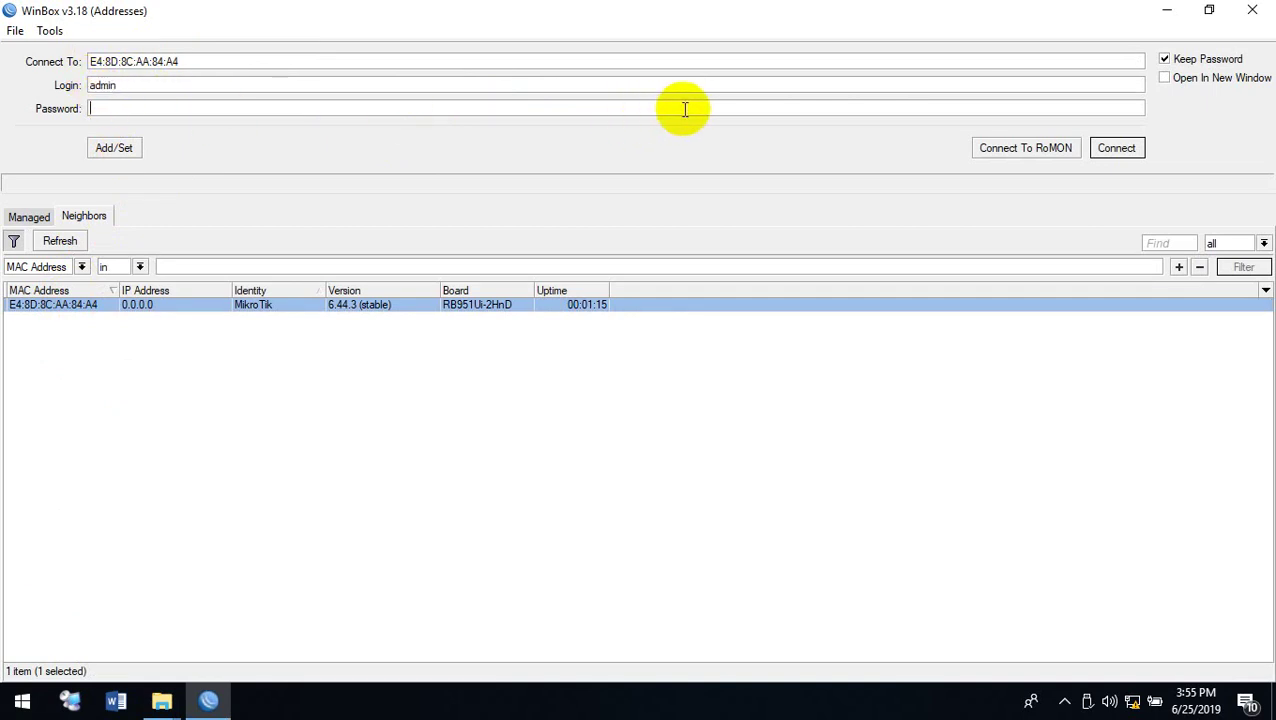
pyautogui.click(1117, 152)
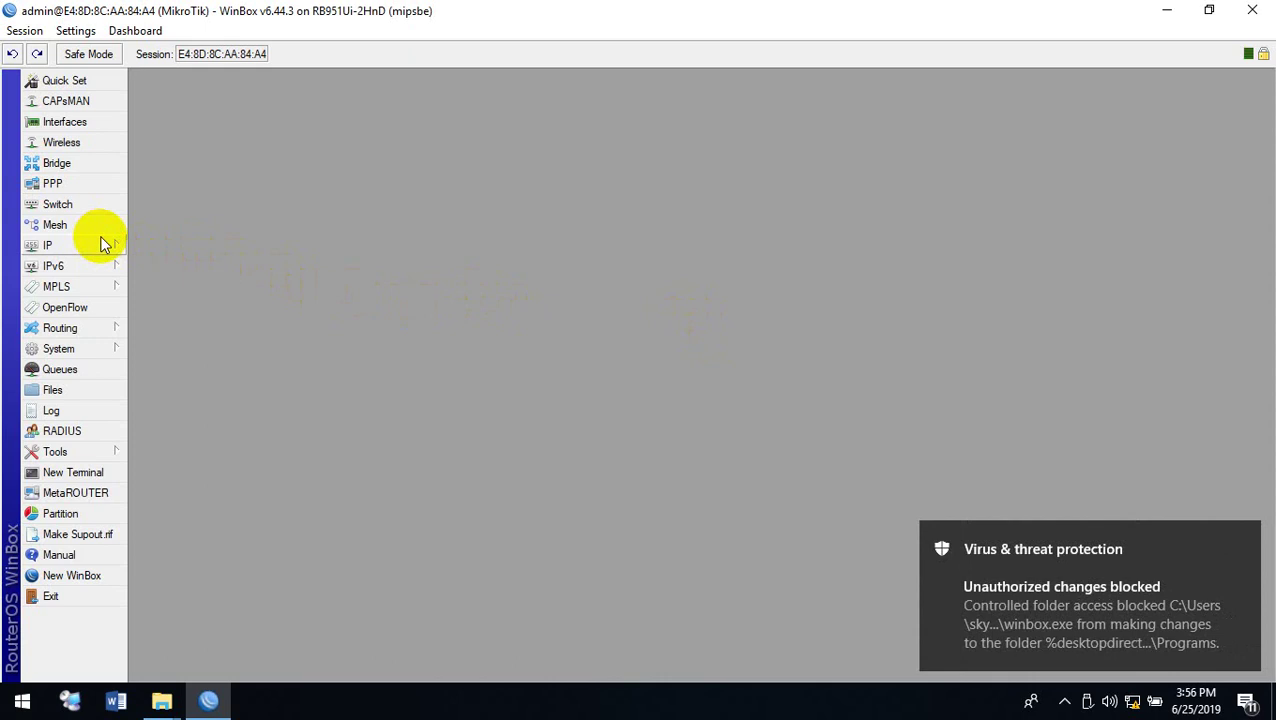
pyautogui.click(1243, 537)
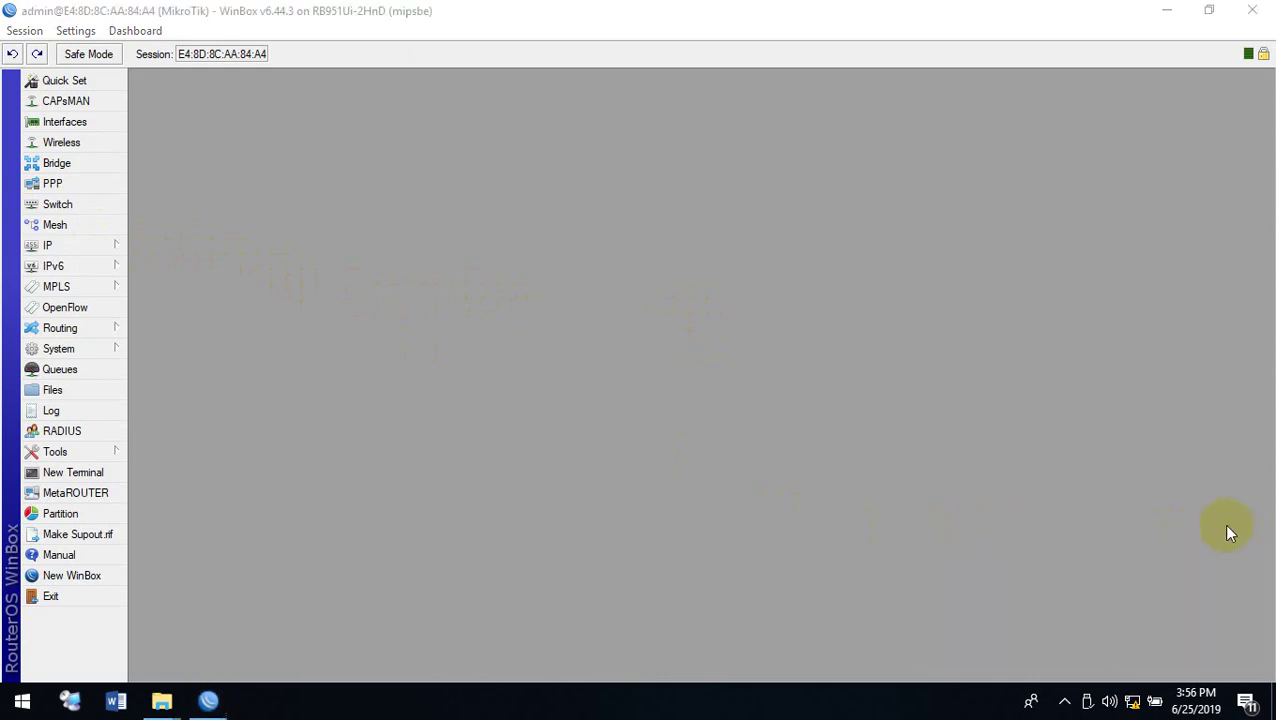
# Create a new IP address entry 172.30.3.26/24 on interface ether5 in the router's address list
pyautogui.click(88, 249)
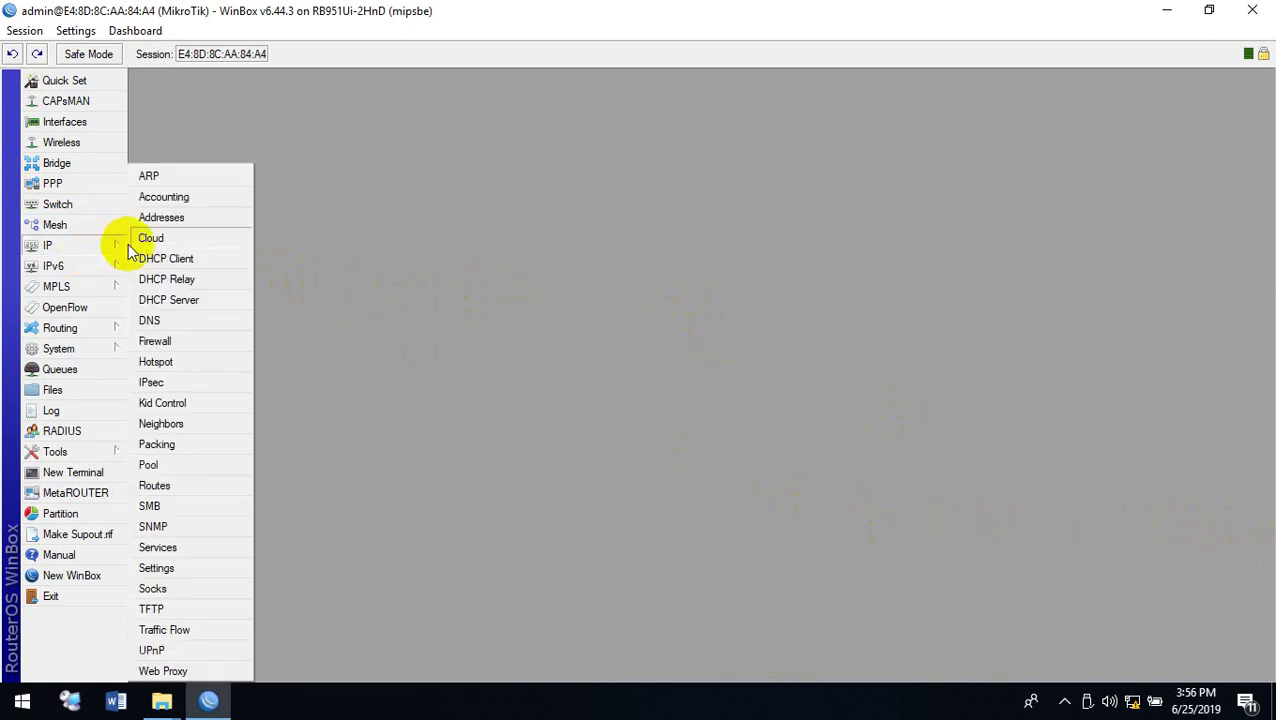
pyautogui.click(170, 214)
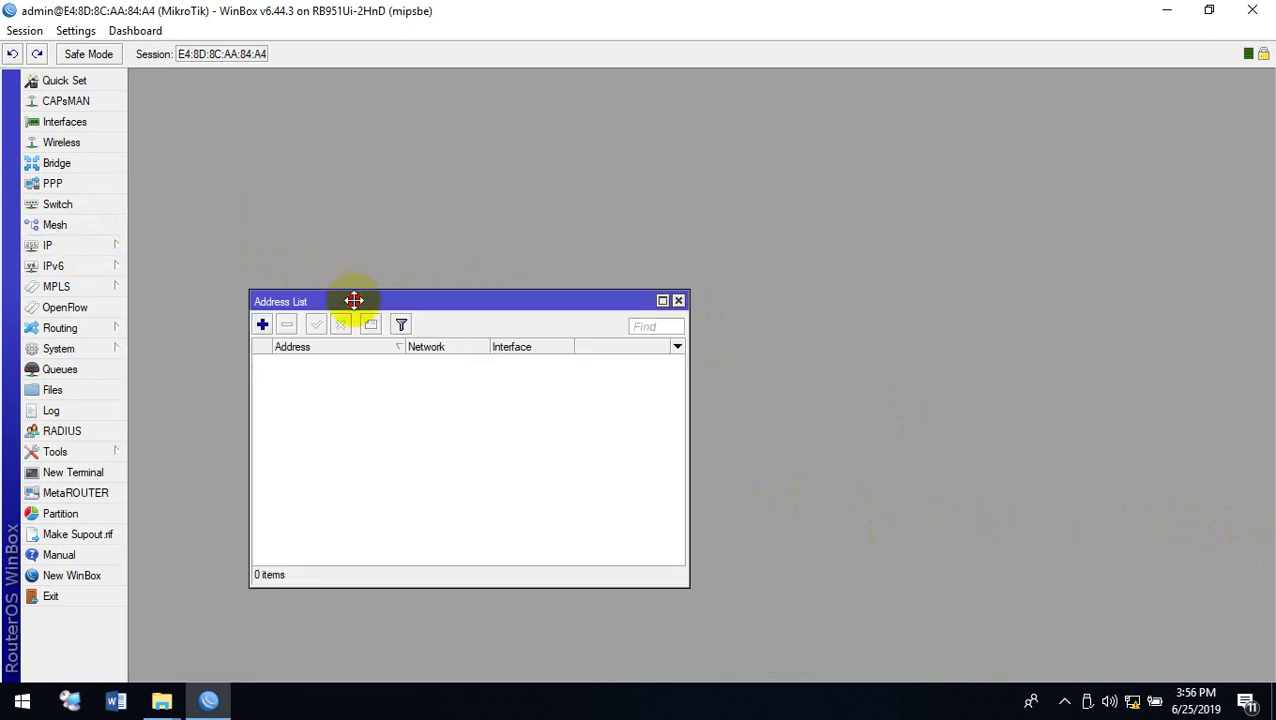
pyautogui.moveTo(354, 301); pyautogui.dragTo(341, 95)
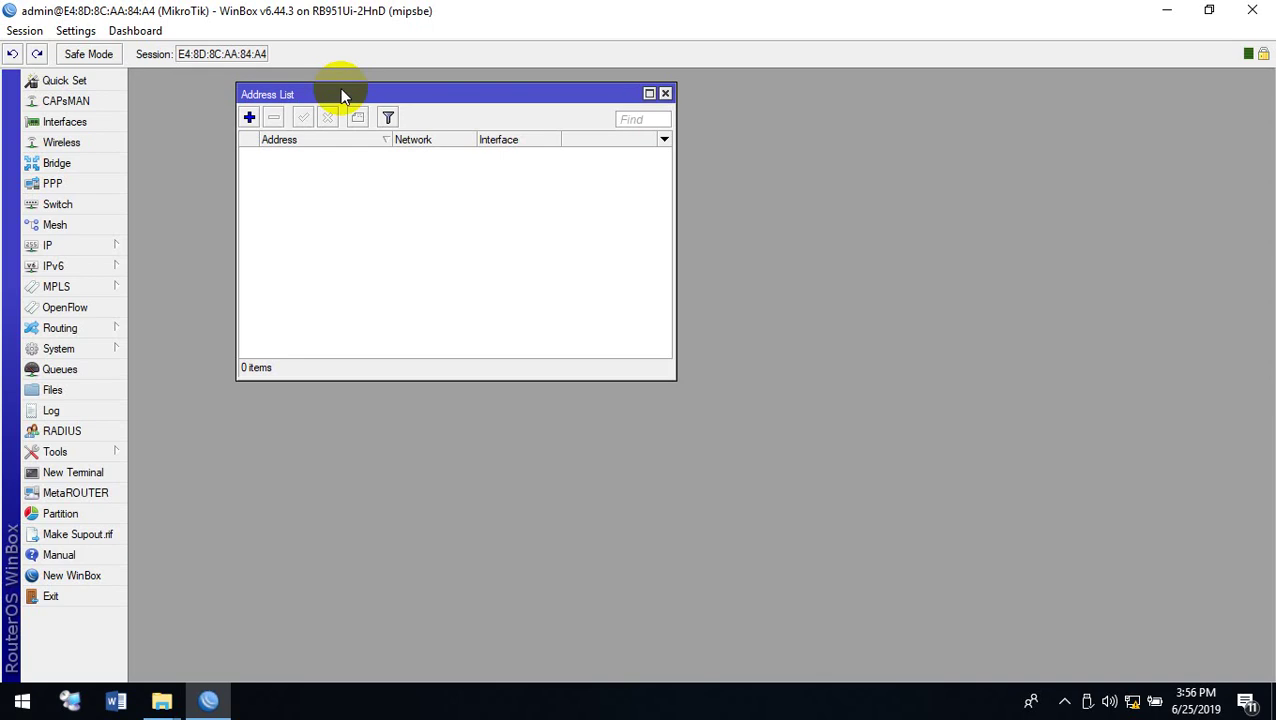
pyautogui.click(250, 118)
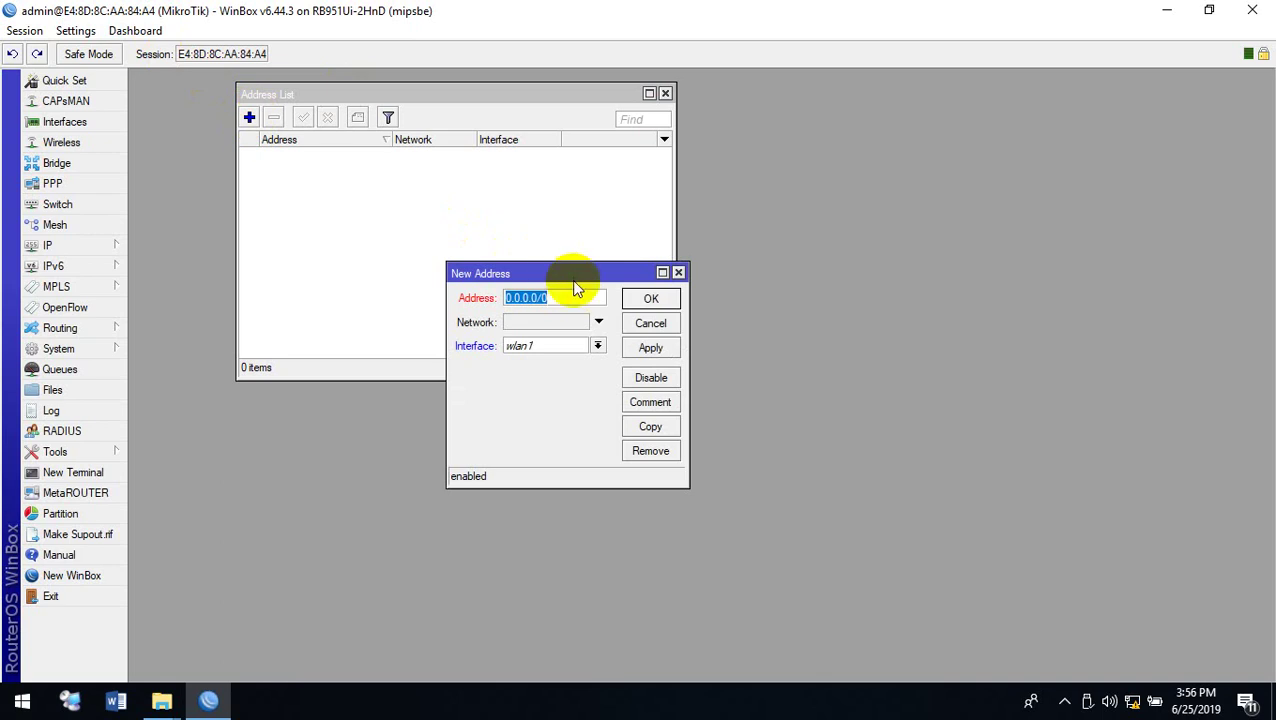
pyautogui.write('172.30.3.26/24')
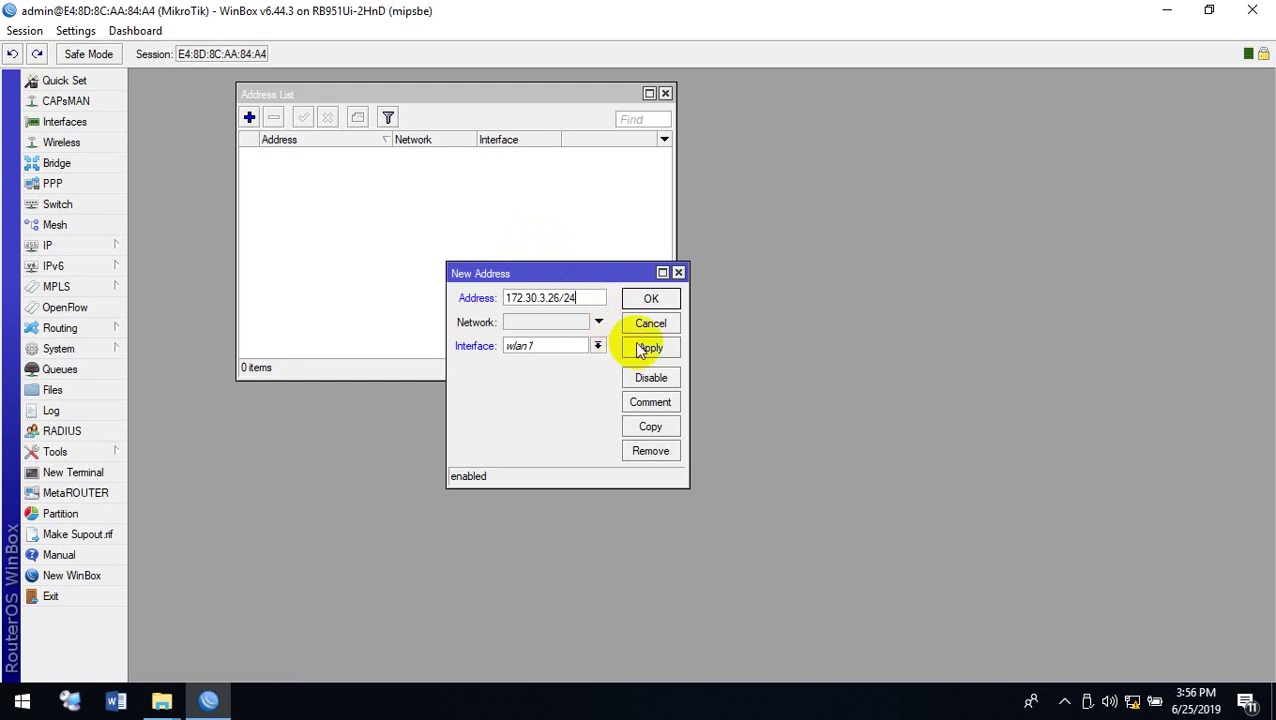
pyautogui.click(597, 346)
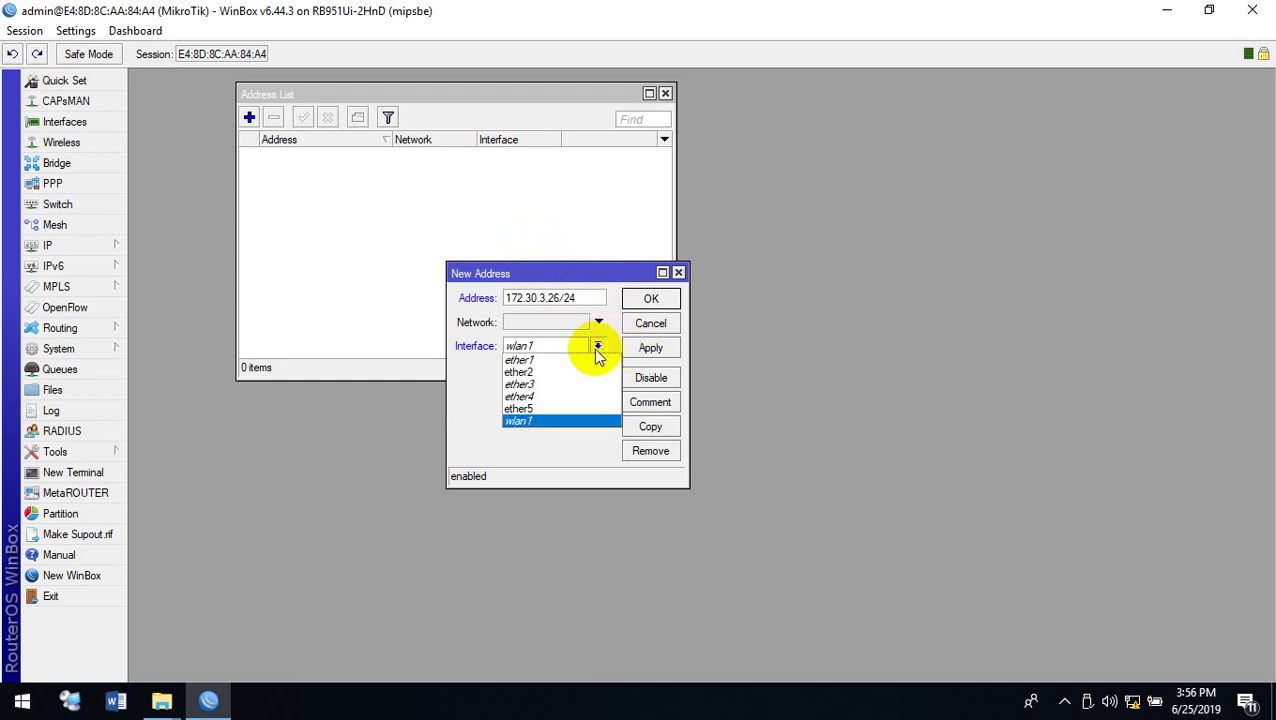
pyautogui.click(547, 409)
# Add the comment WAN to the new ether5 address and save the entry
pyautogui.click(650, 408)
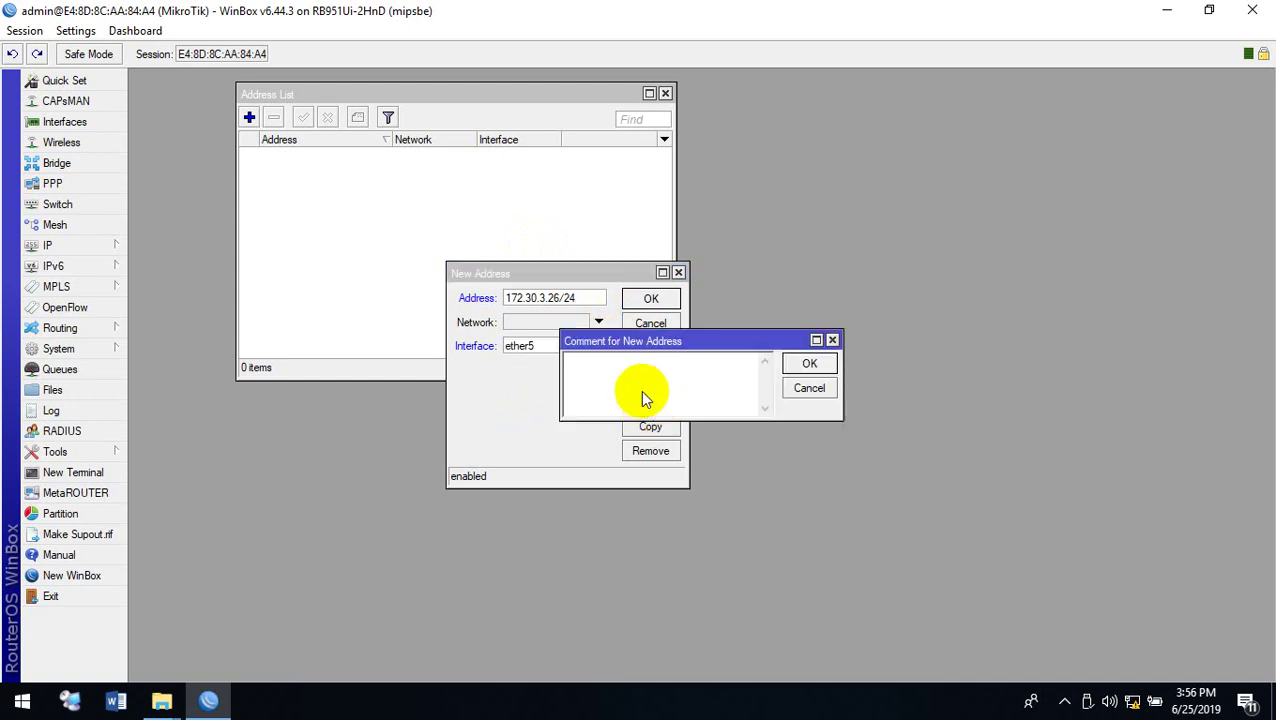
pyautogui.write('WAN')
pyautogui.click(809, 364)
pyautogui.click(648, 352)
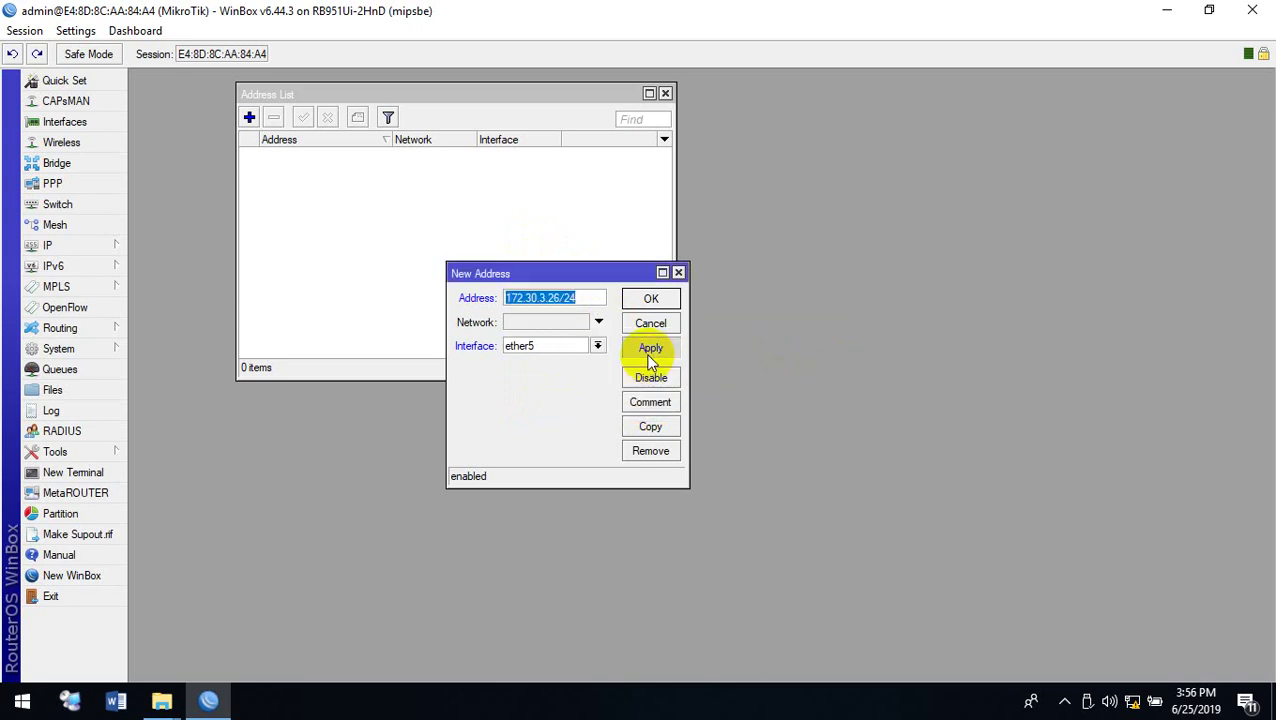
pyautogui.click(652, 300)
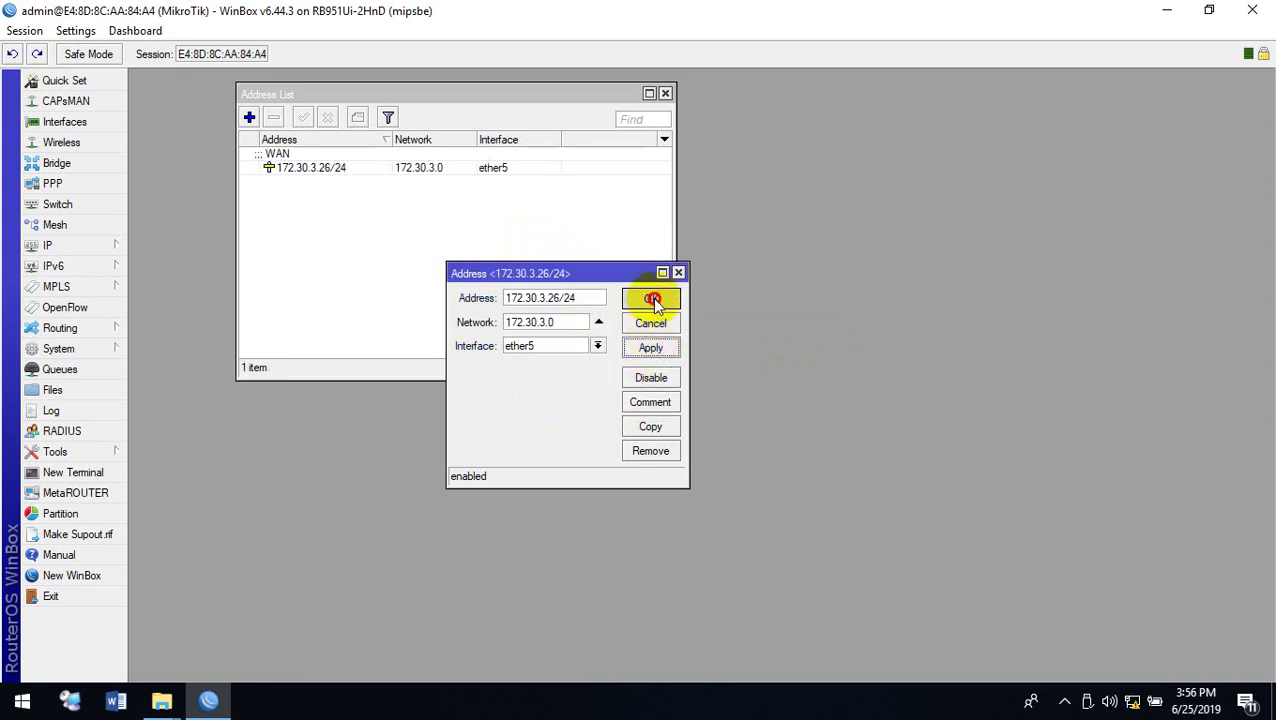
pyautogui.click(417, 170)
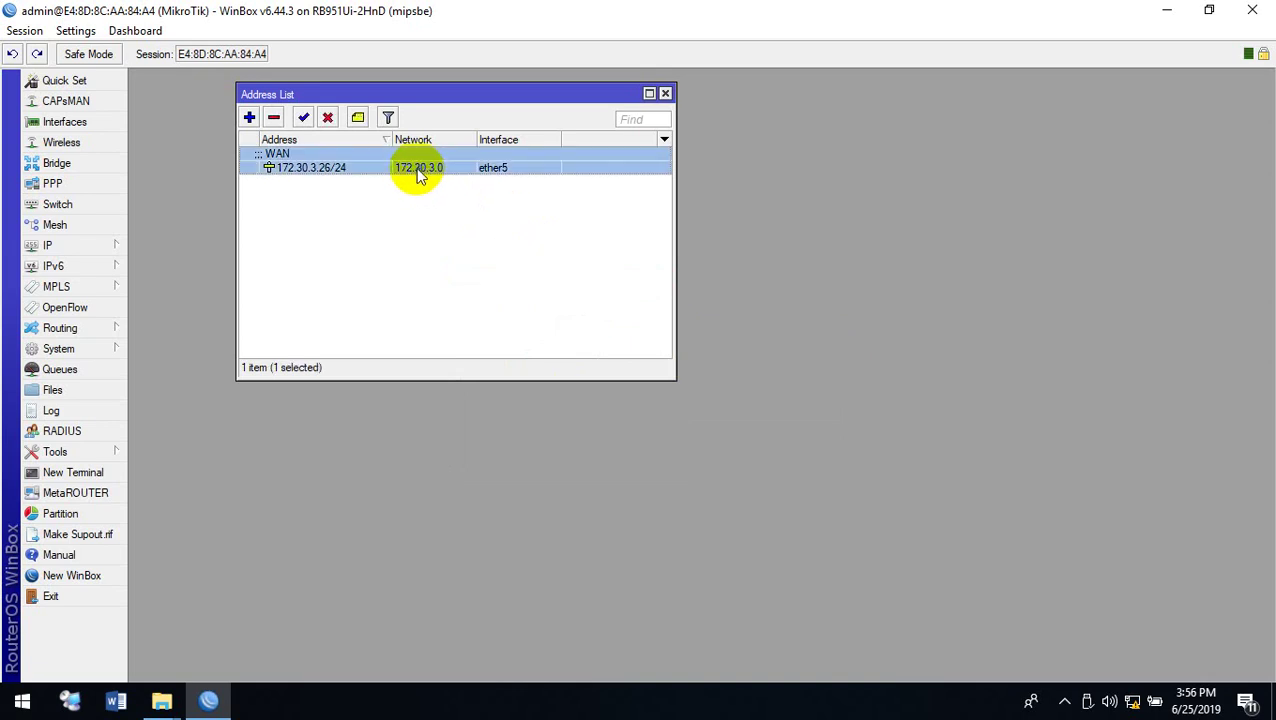
# Create a second IP address entry 192.168.1.1/24 on interface ether2
pyautogui.click(249, 117)
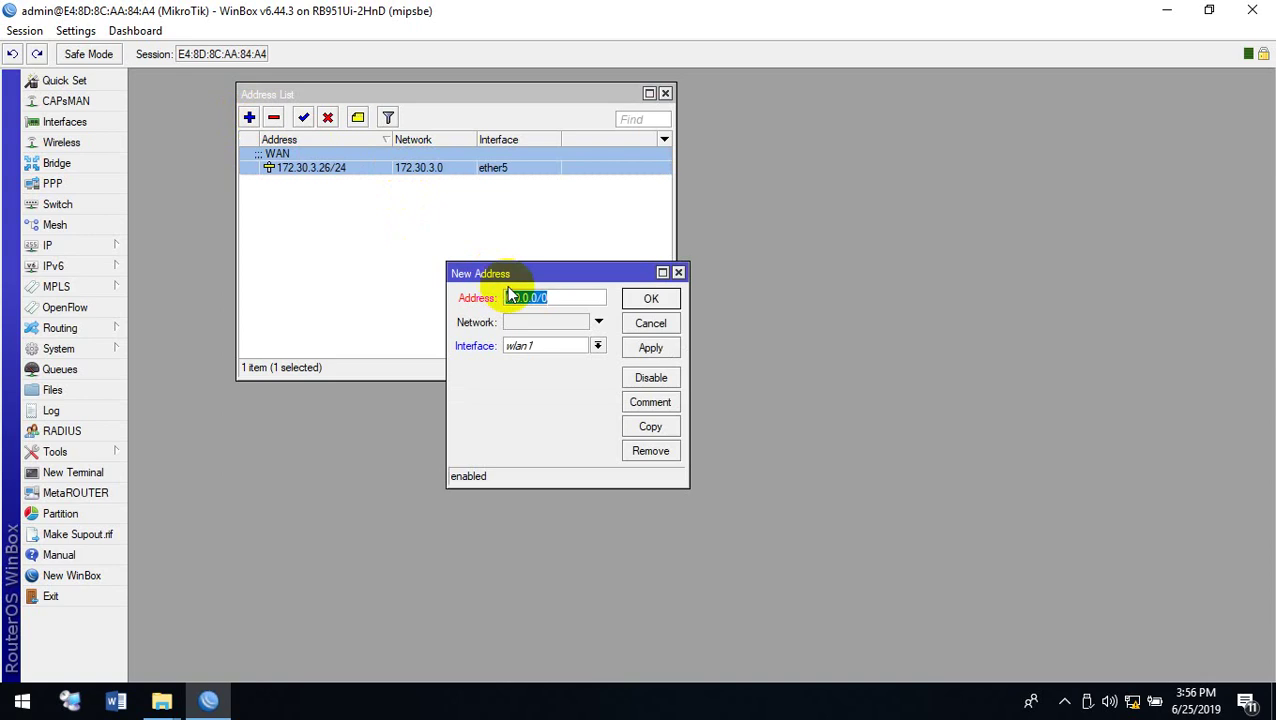
pyautogui.write('172.168.1.1/24')
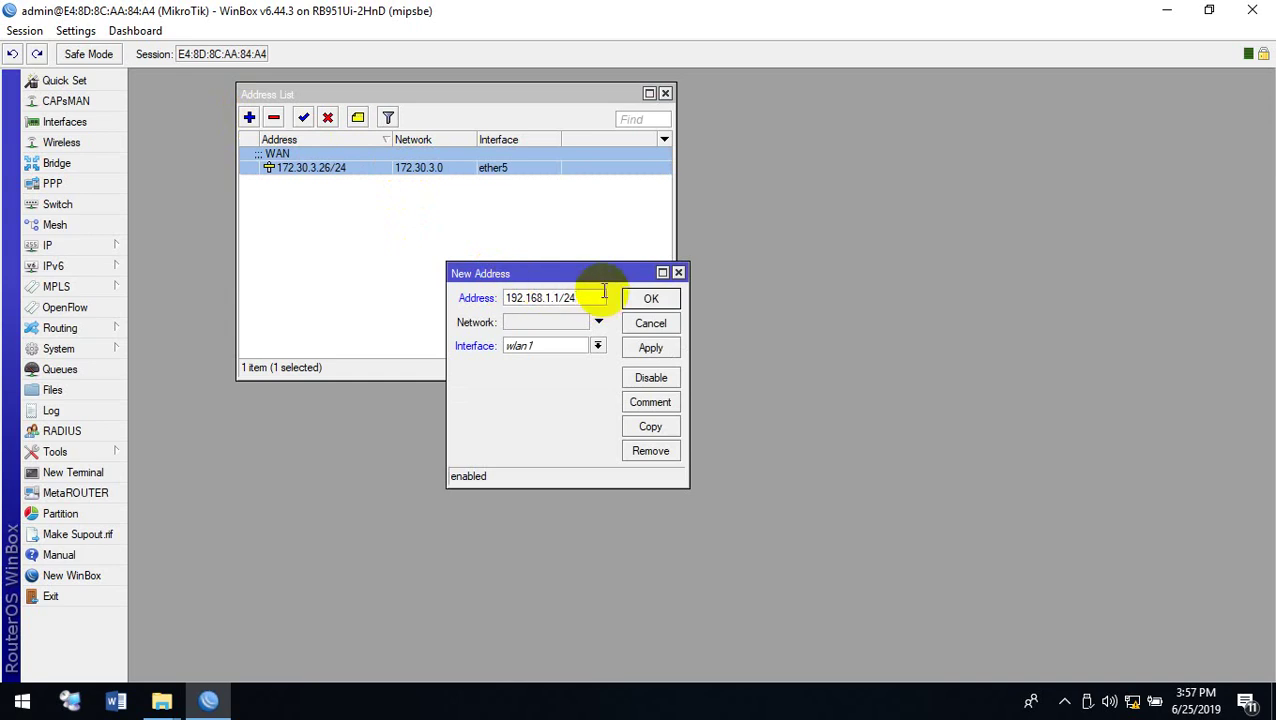
pyautogui.moveTo(580, 297); pyautogui.dragTo(493, 297)
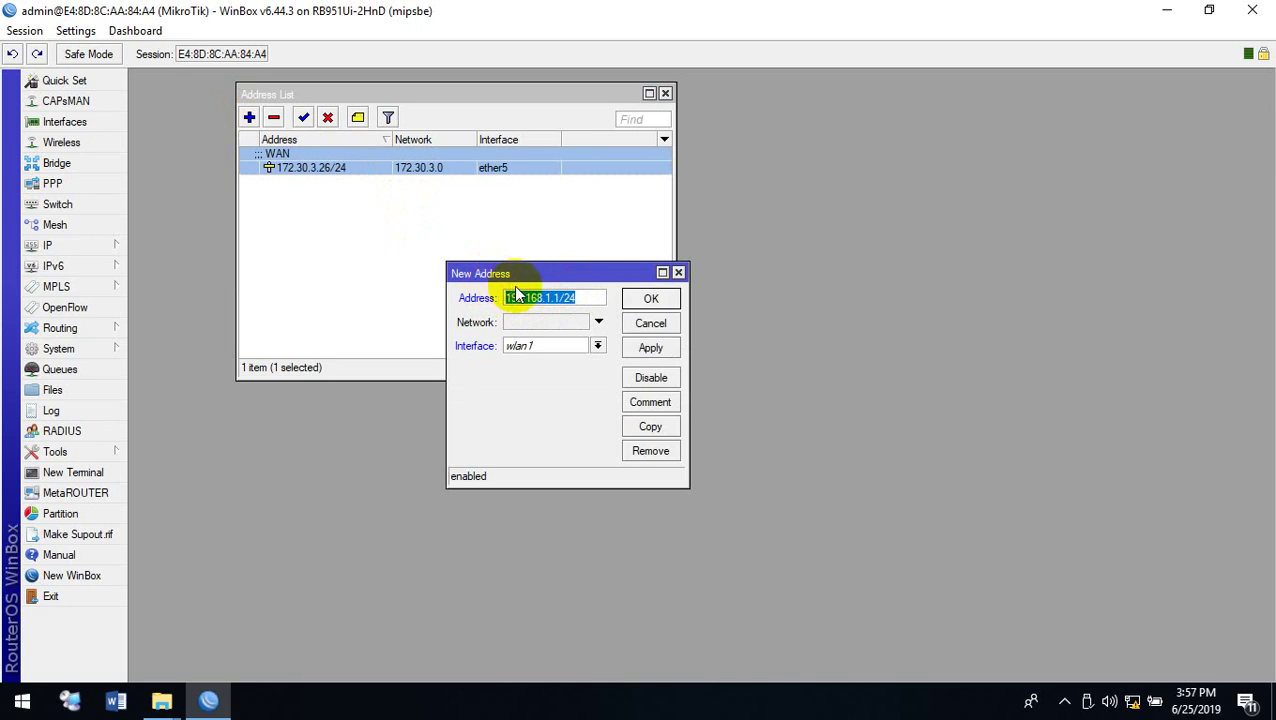
pyautogui.click(582, 346)
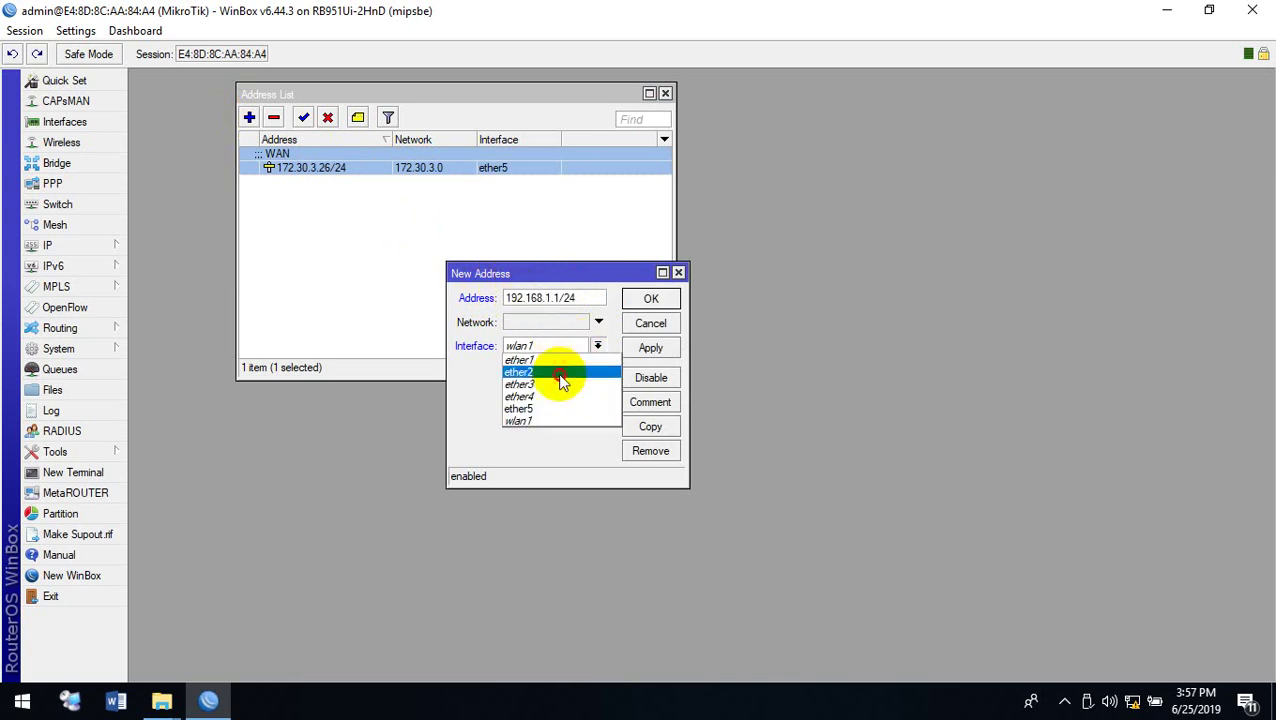
pyautogui.click(560, 374)
# Add the comment LAN to the new ether2 address, save the entry and close the address list
pyautogui.click(645, 401)
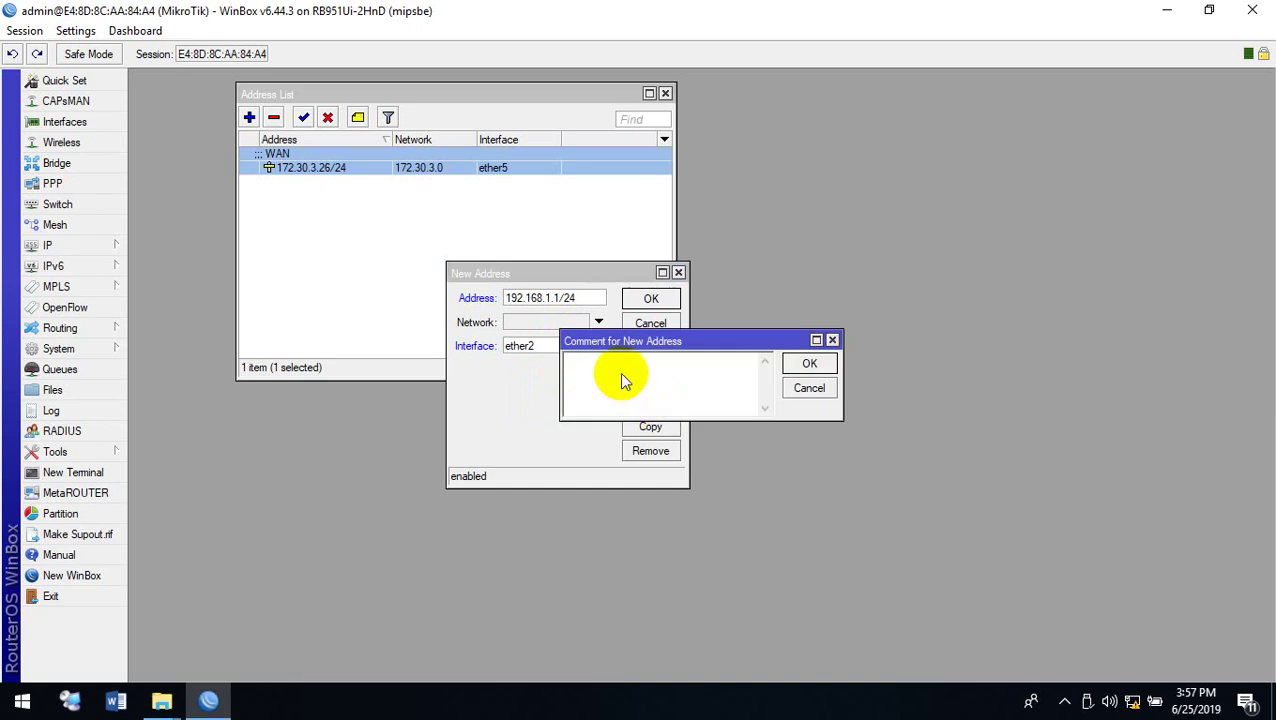
pyautogui.write('LAN')
pyautogui.click(809, 363)
pyautogui.click(650, 349)
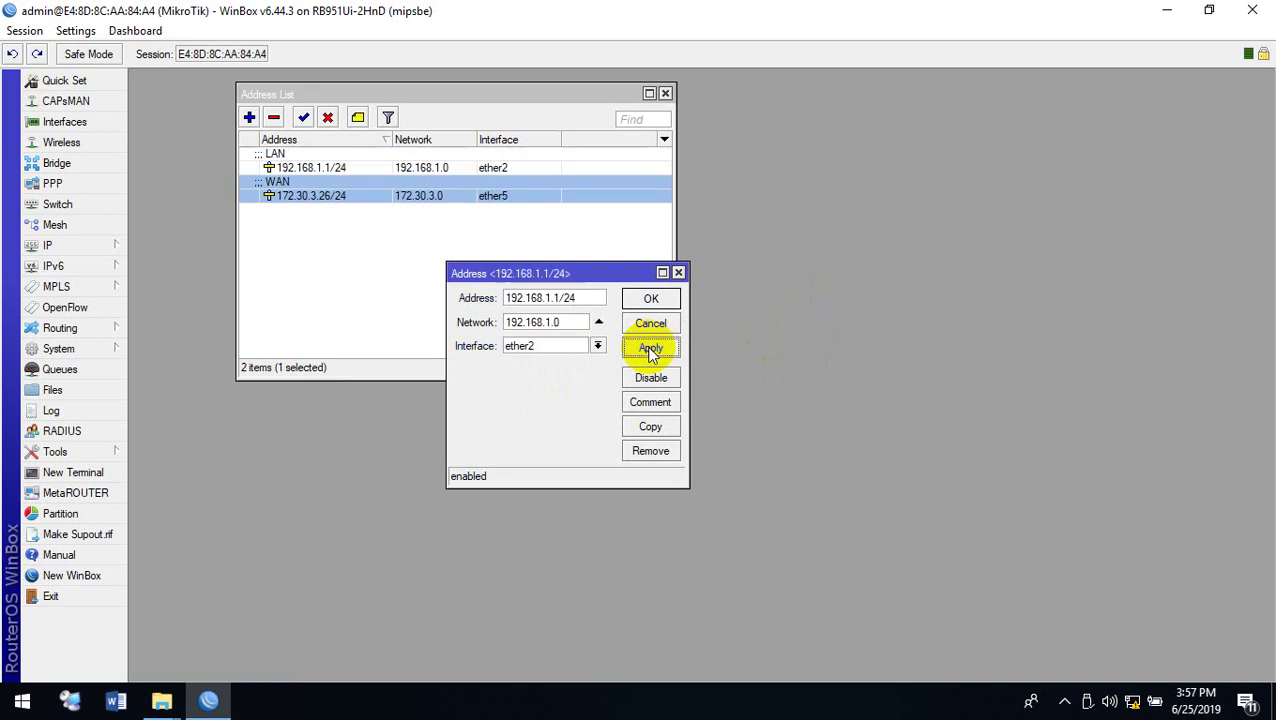
pyautogui.click(650, 299)
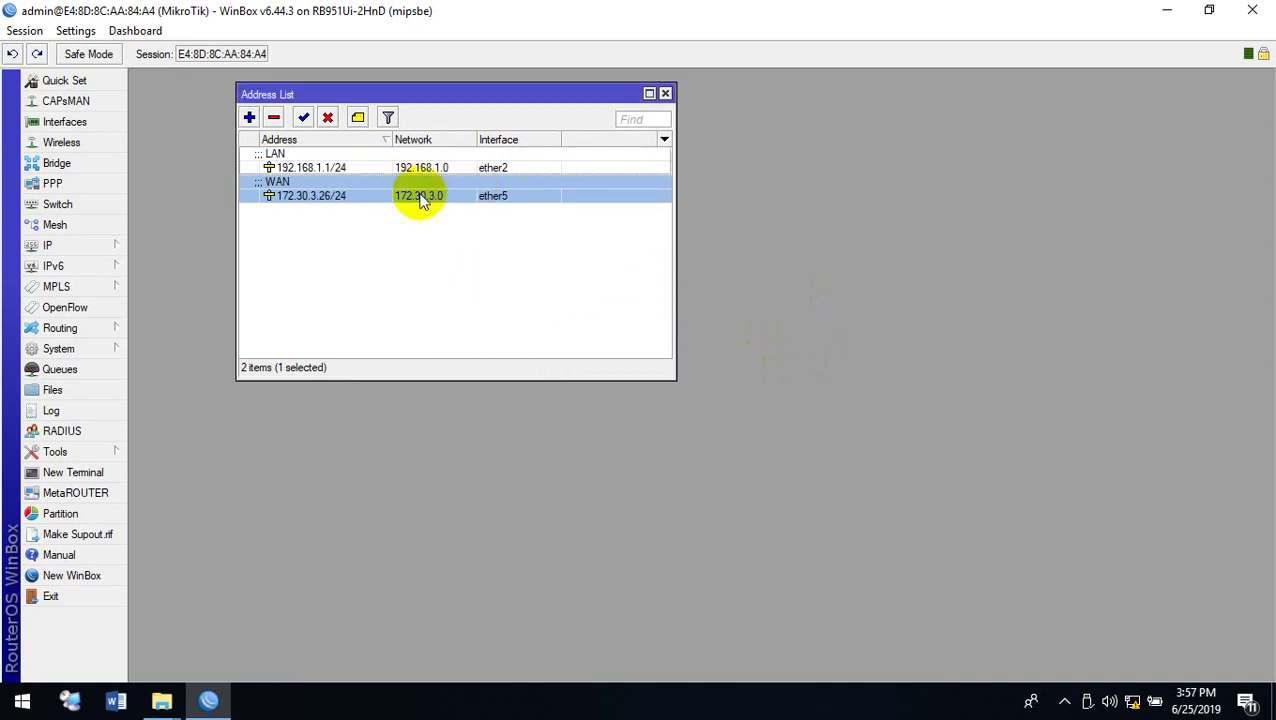
pyautogui.click(444, 165)
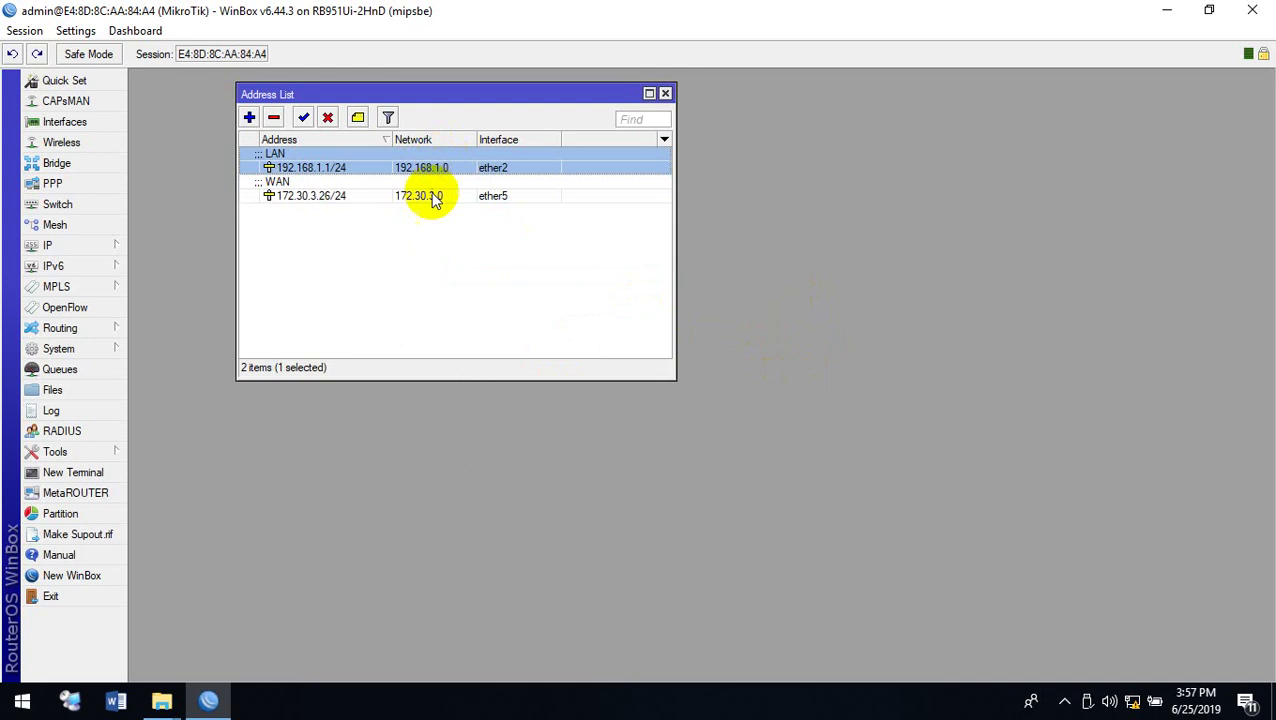
pyautogui.click(430, 196)
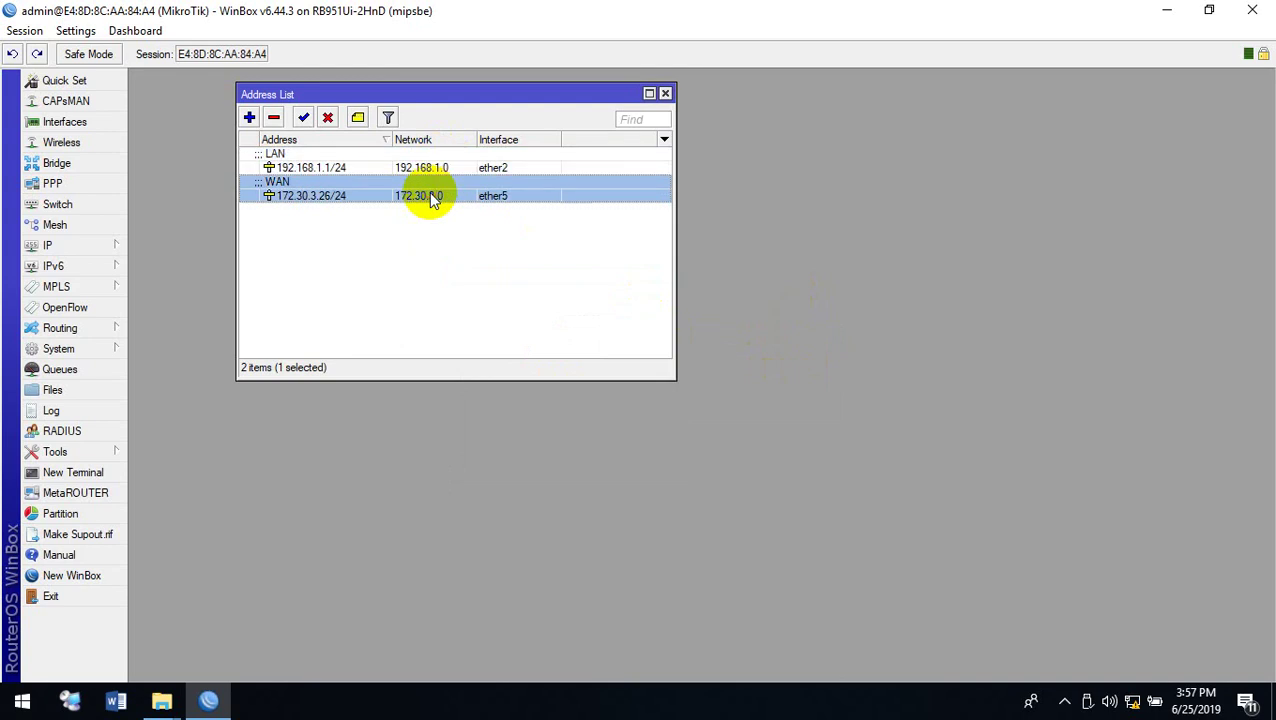
pyautogui.click(417, 172)
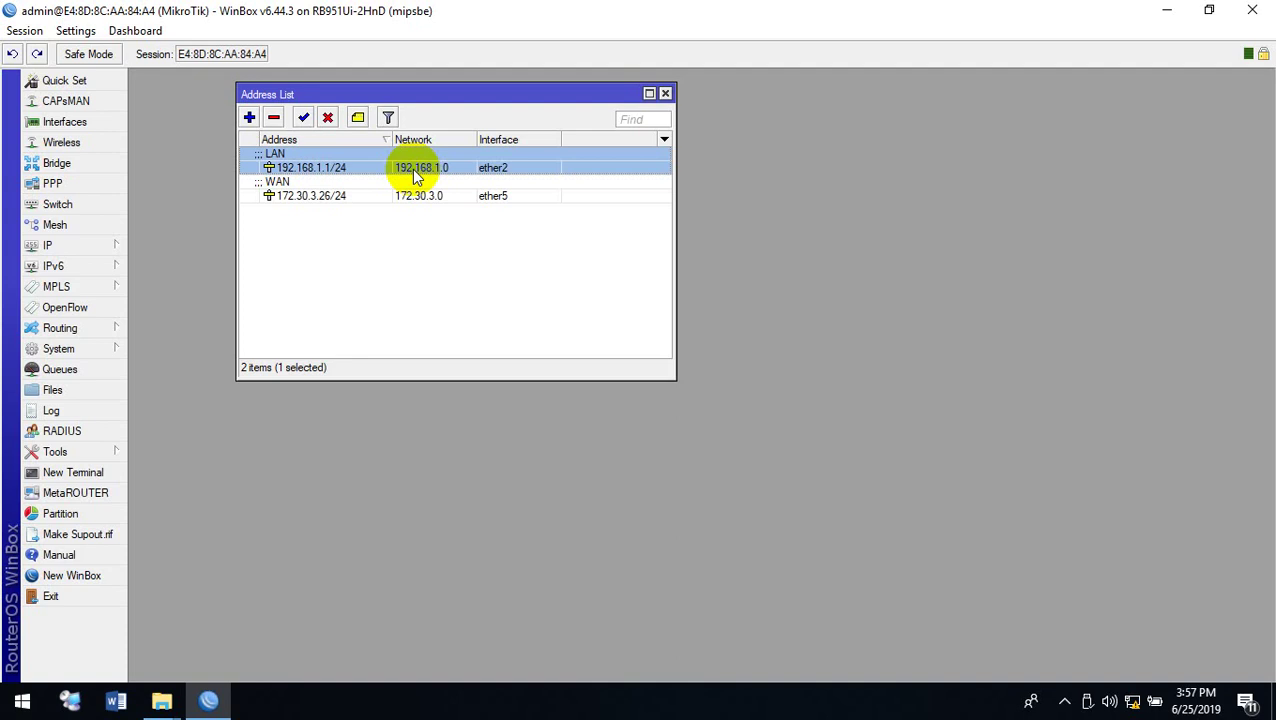
pyautogui.click(665, 93)
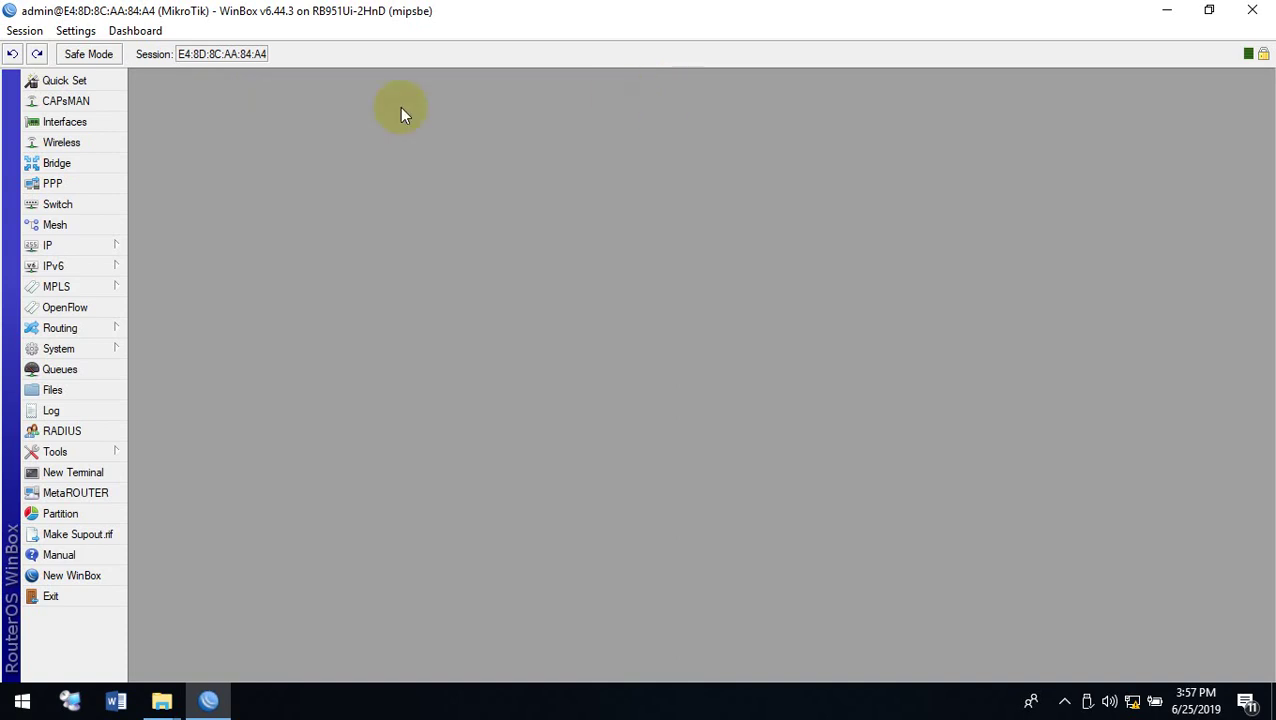
# Set the router's DNS server to 8.8.8.8, allow remote requests and save the DNS settings
pyautogui.click(42, 246)
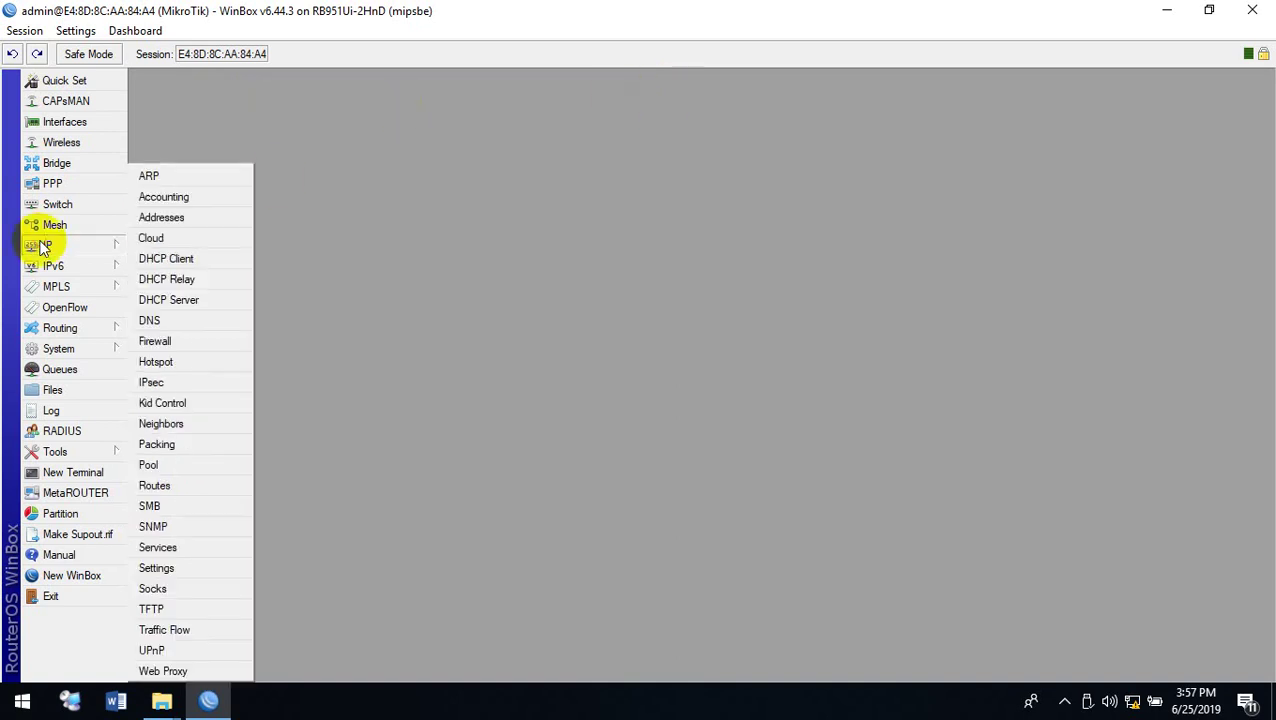
pyautogui.click(165, 319)
pyautogui.click(484, 278)
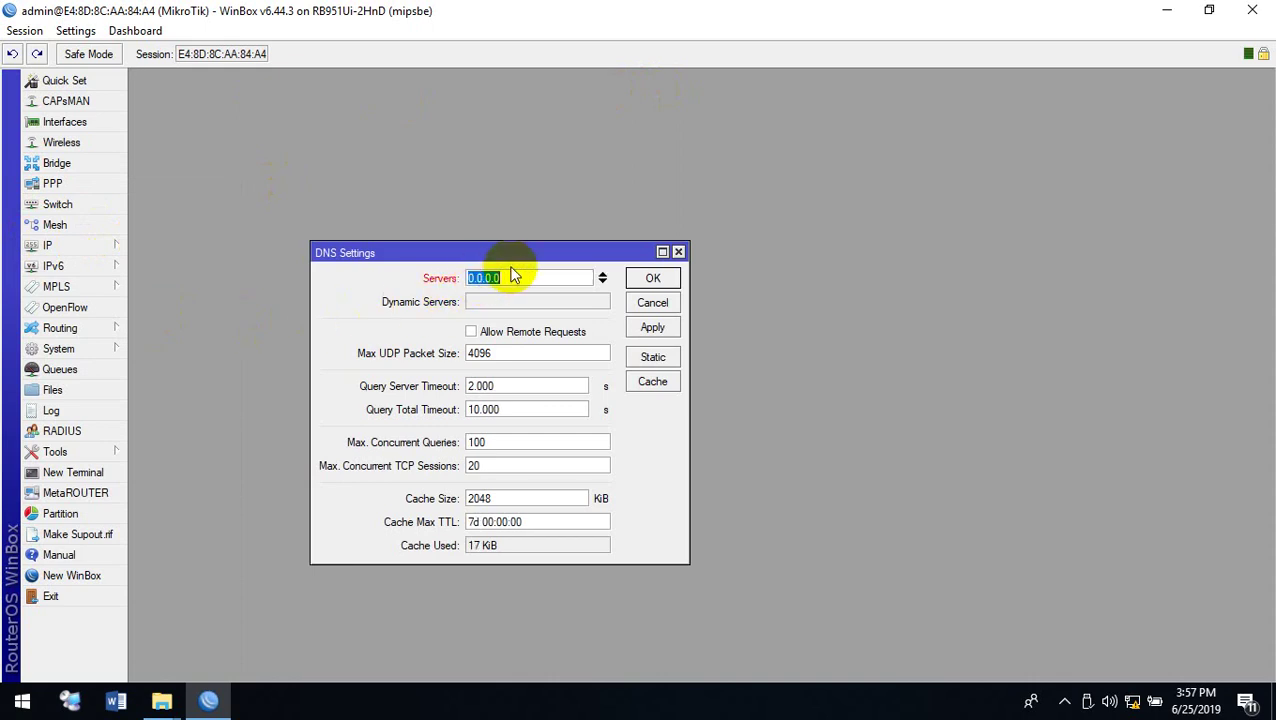
pyautogui.write('8.8.8.8')
pyautogui.click(486, 332)
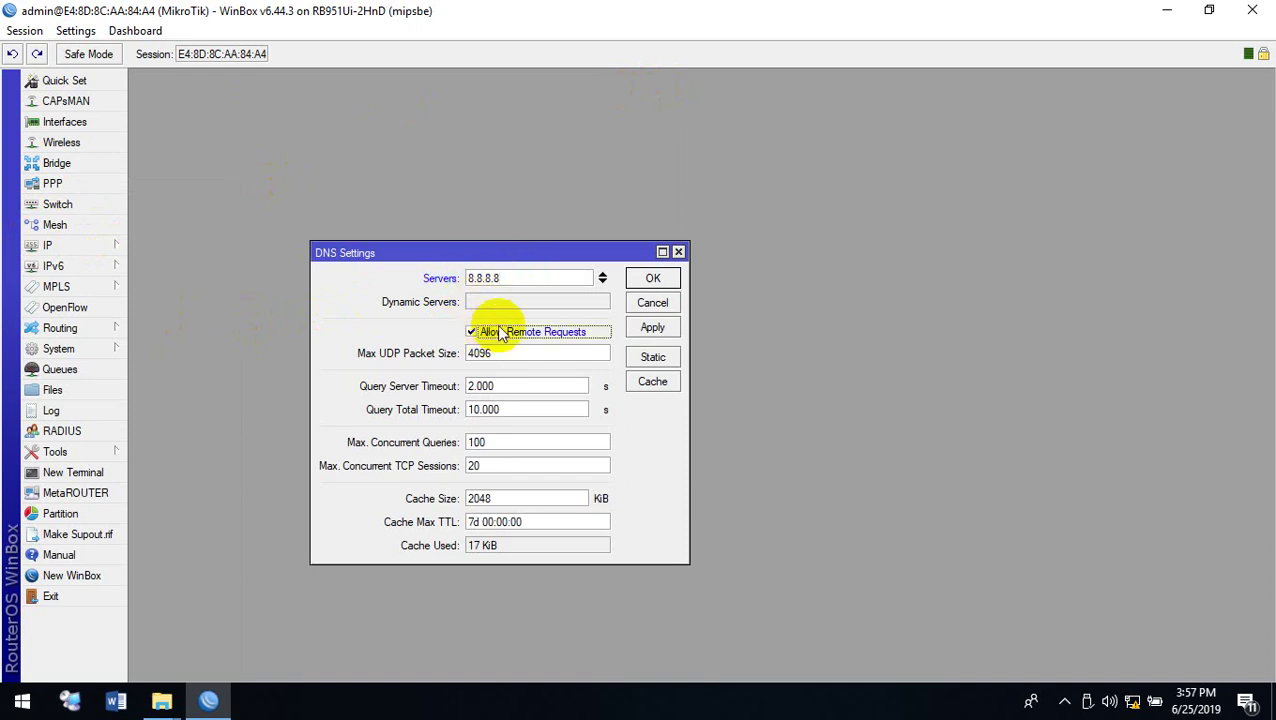
pyautogui.click(652, 327)
pyautogui.click(654, 280)
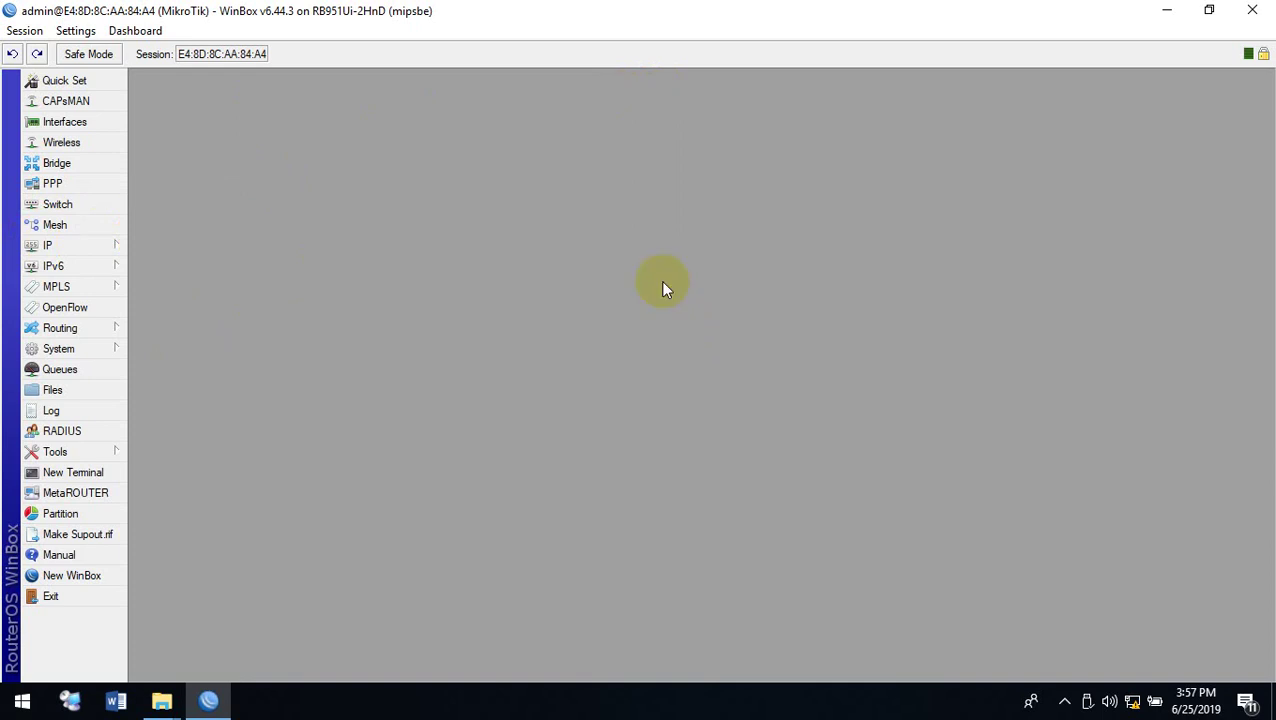
# Create a new IP route for destination 0.0.0.0/0 with gateway 172.30.3.1
pyautogui.click(73, 247)
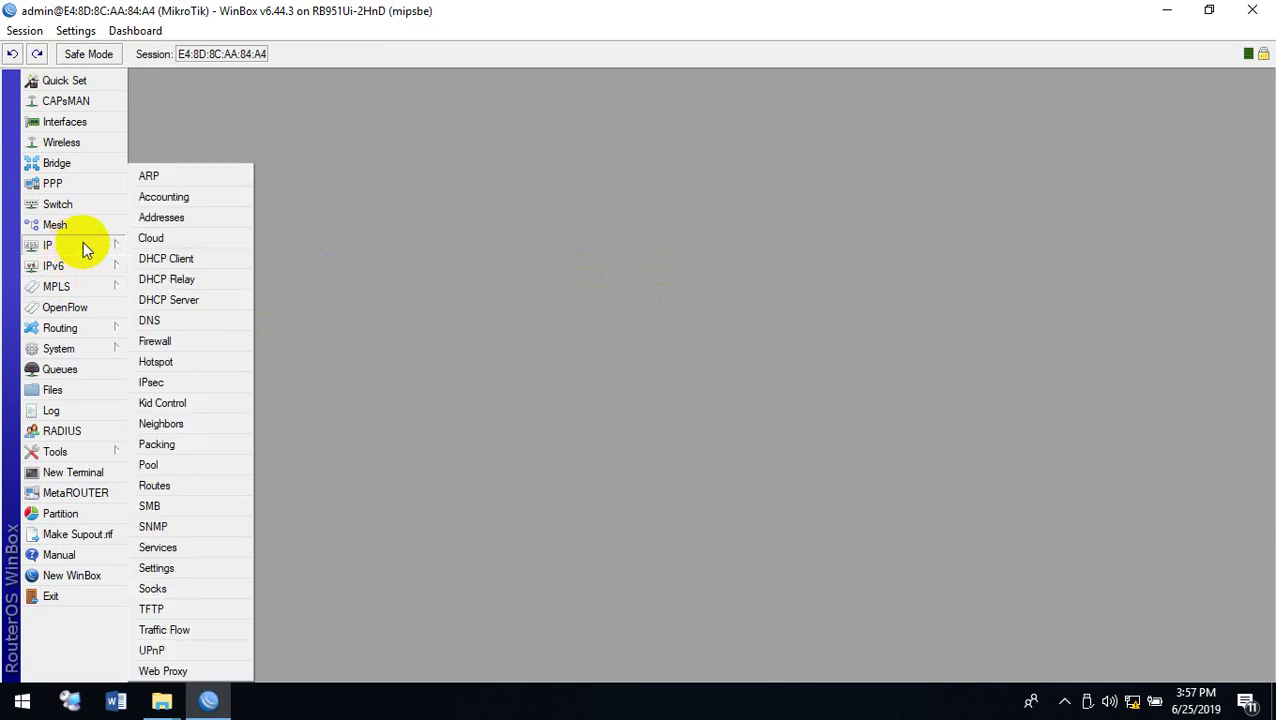
pyautogui.click(172, 495)
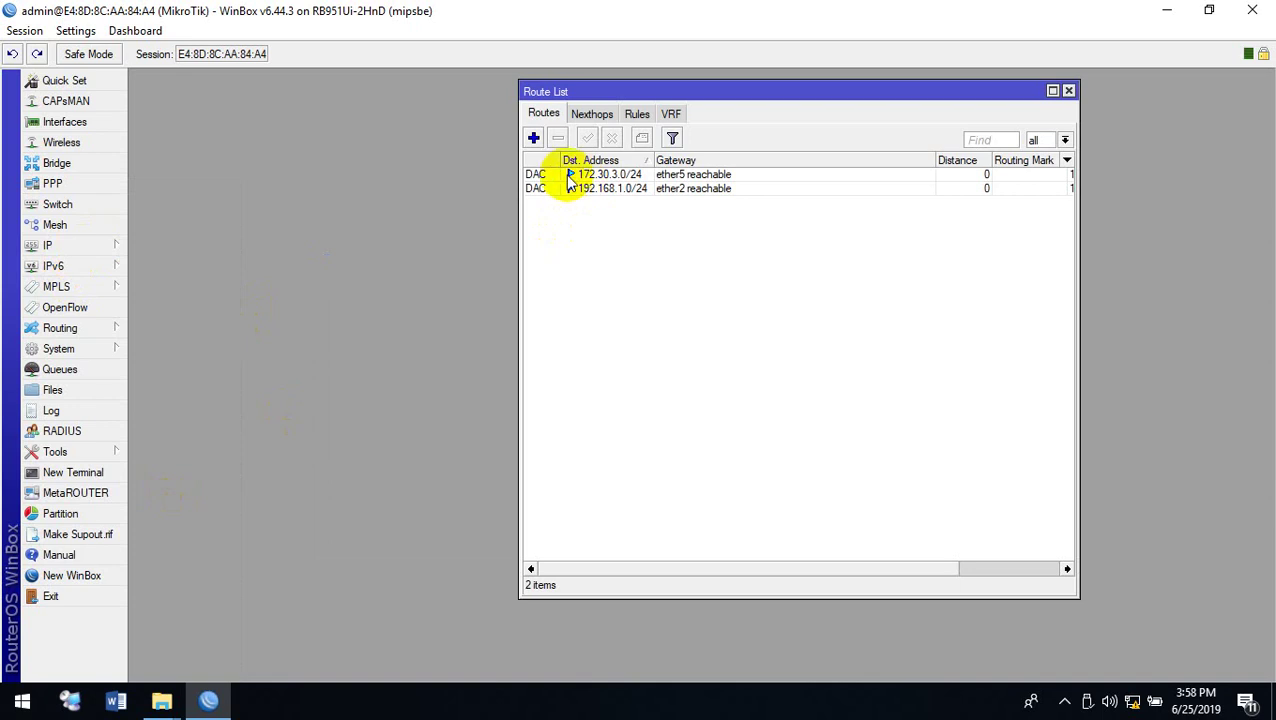
pyautogui.click(533, 139)
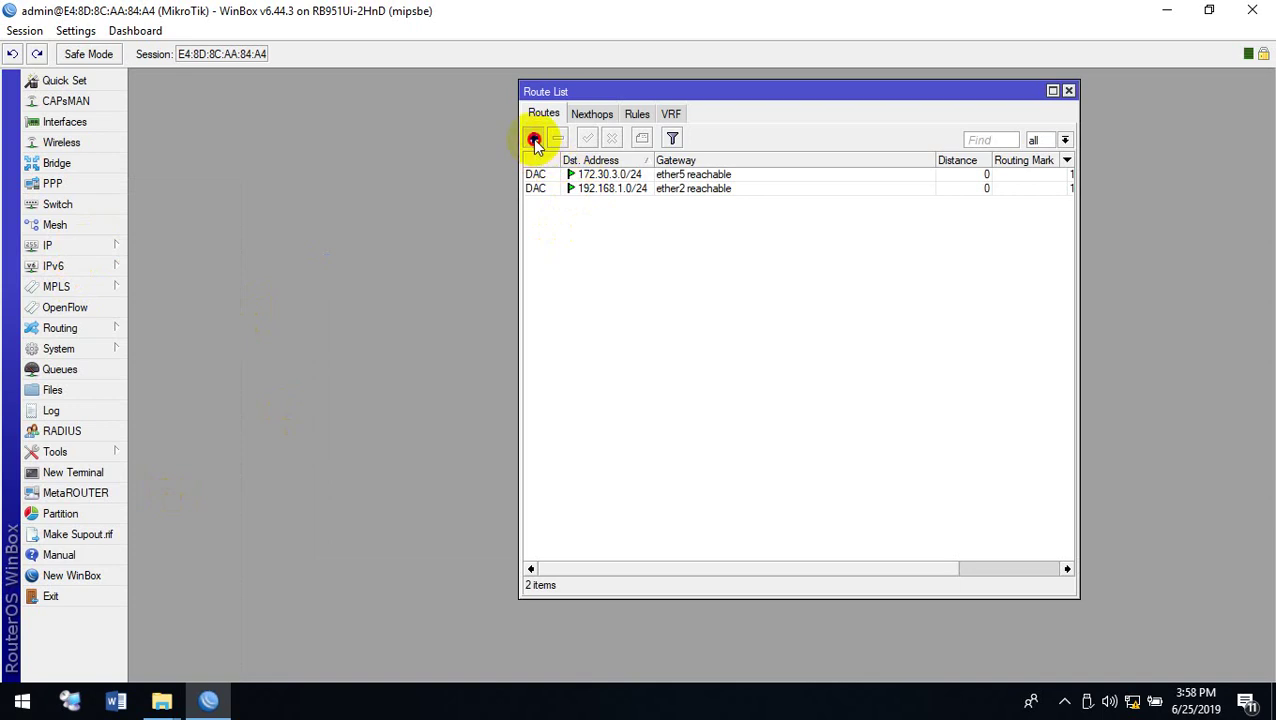
pyautogui.moveTo(450, 318); pyautogui.dragTo(500, 212)
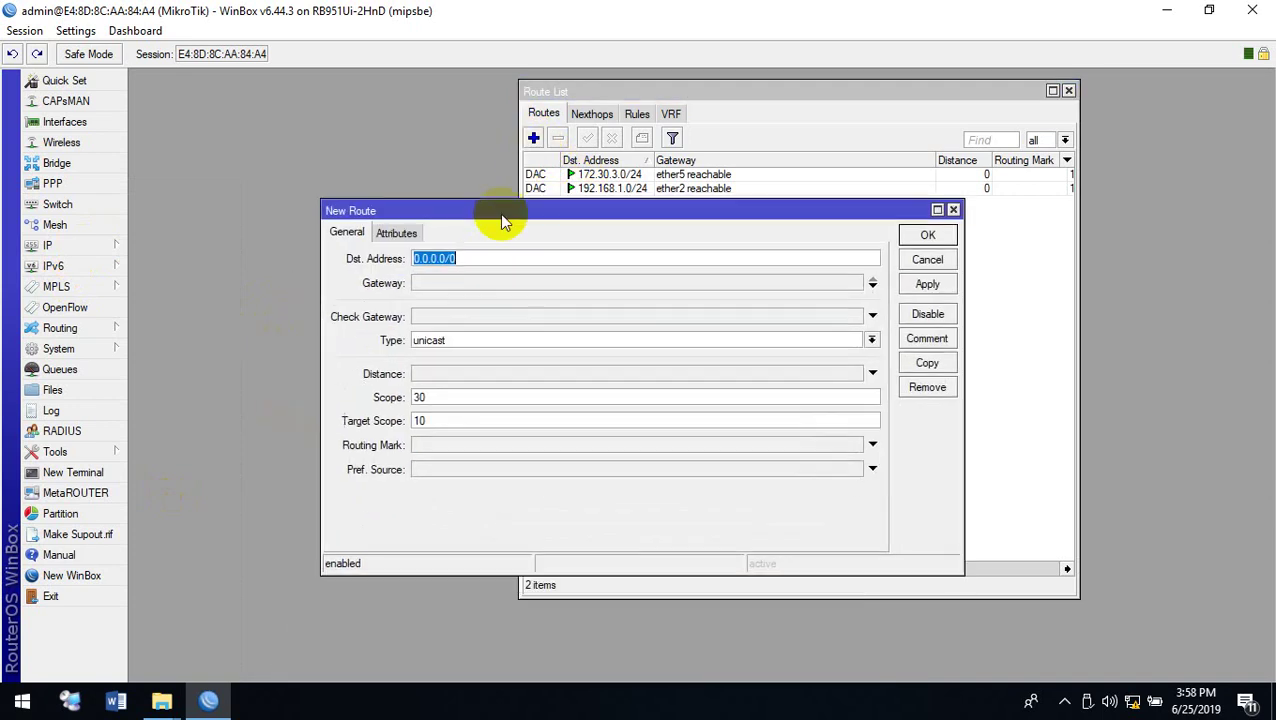
pyautogui.click(480, 282)
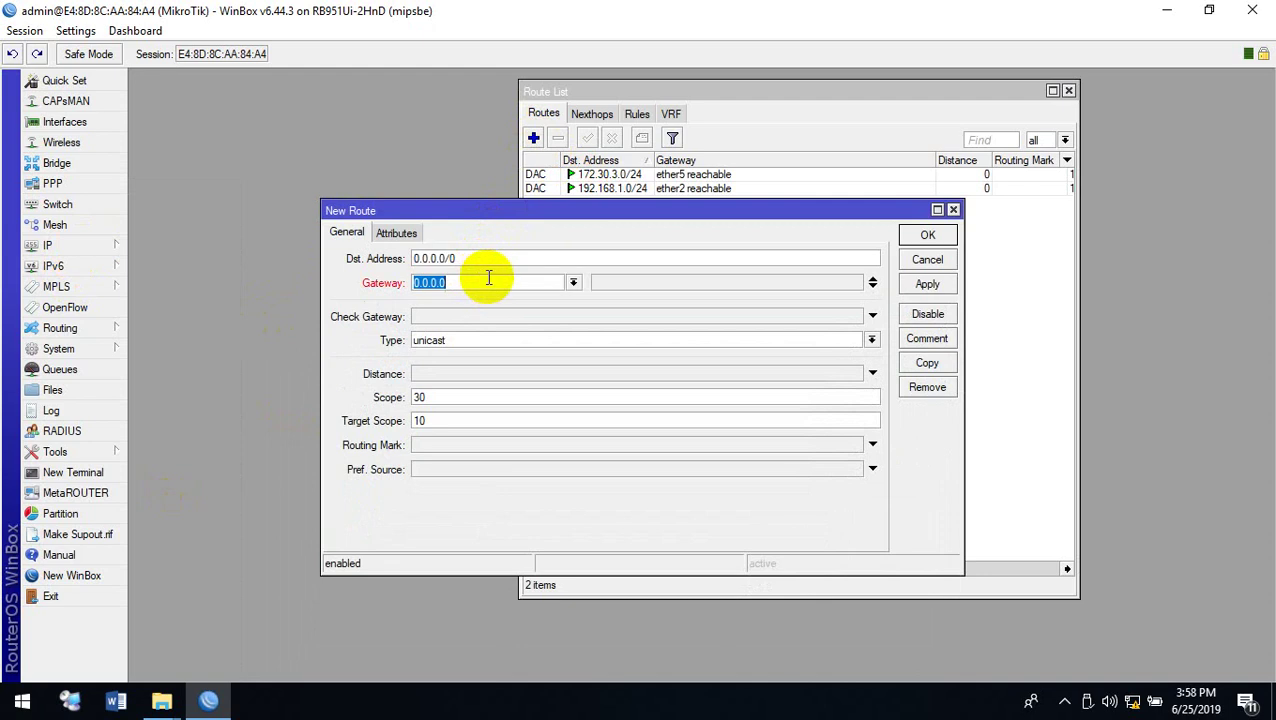
pyautogui.write('172.30.3.1')
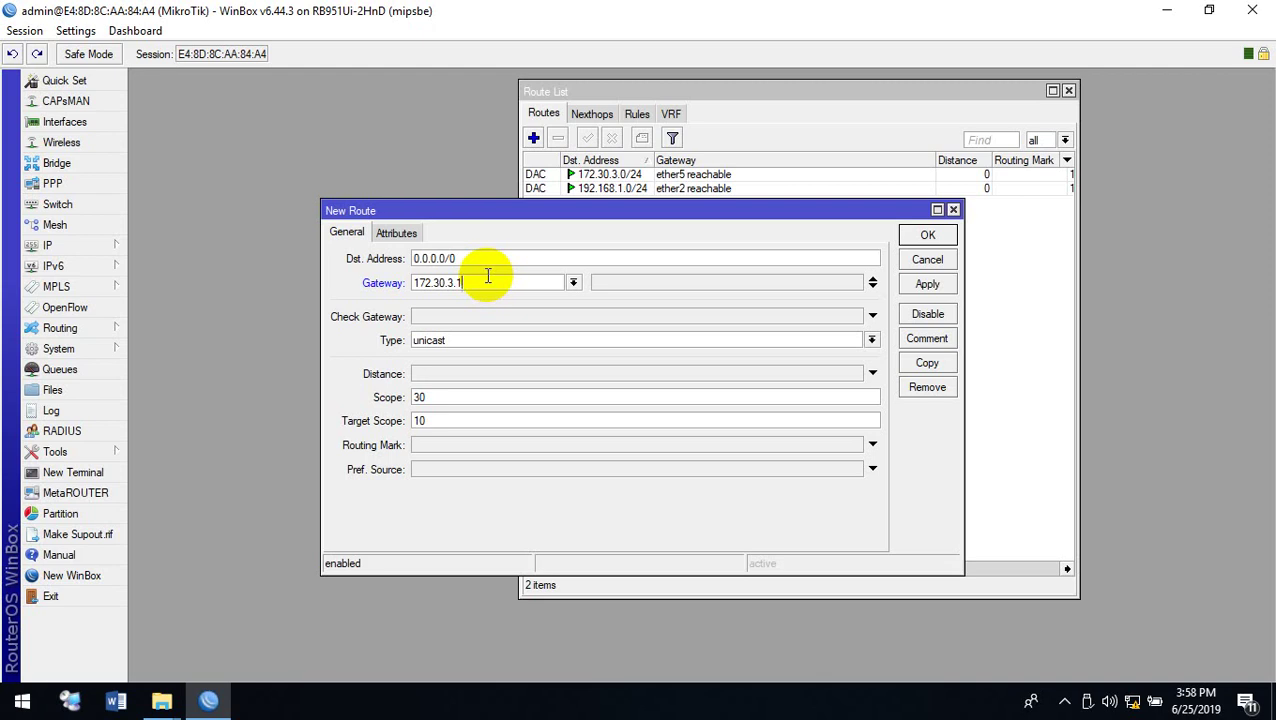
# Apply and save the new default route, select it in the route list and close the list
pyautogui.click(458, 281)
pyautogui.doubleClick(458, 281)
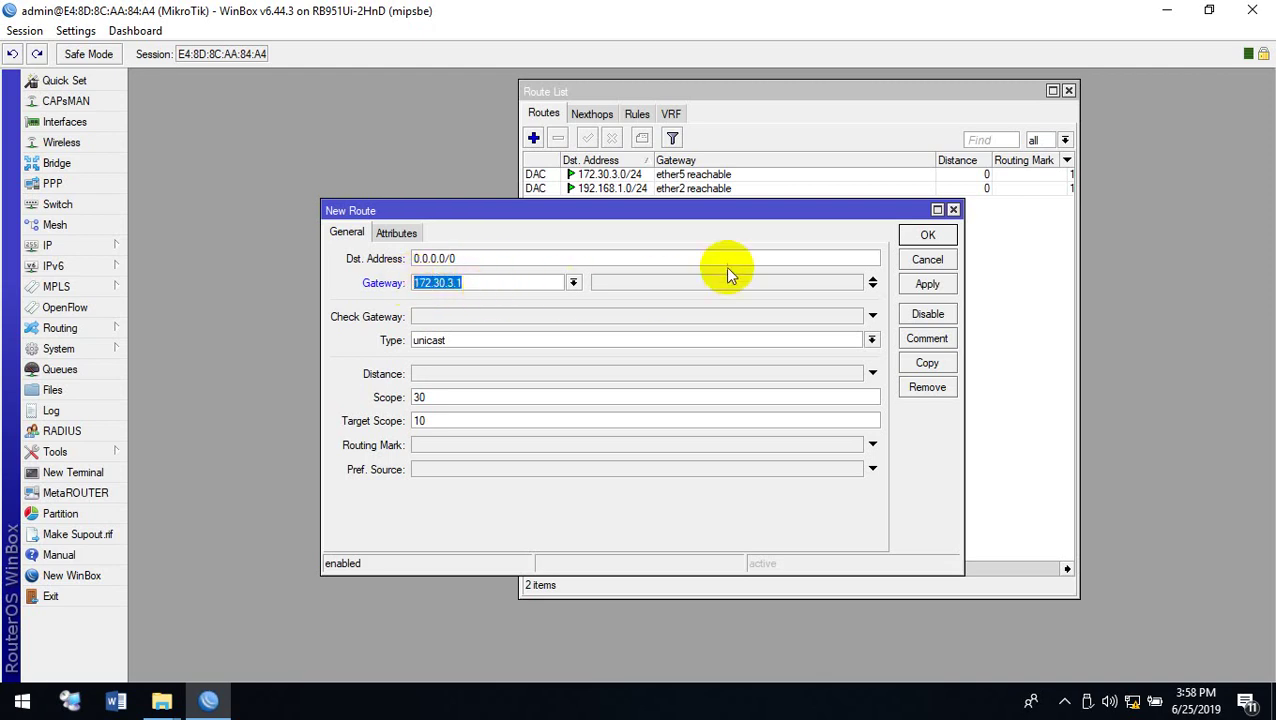
pyautogui.click(920, 286)
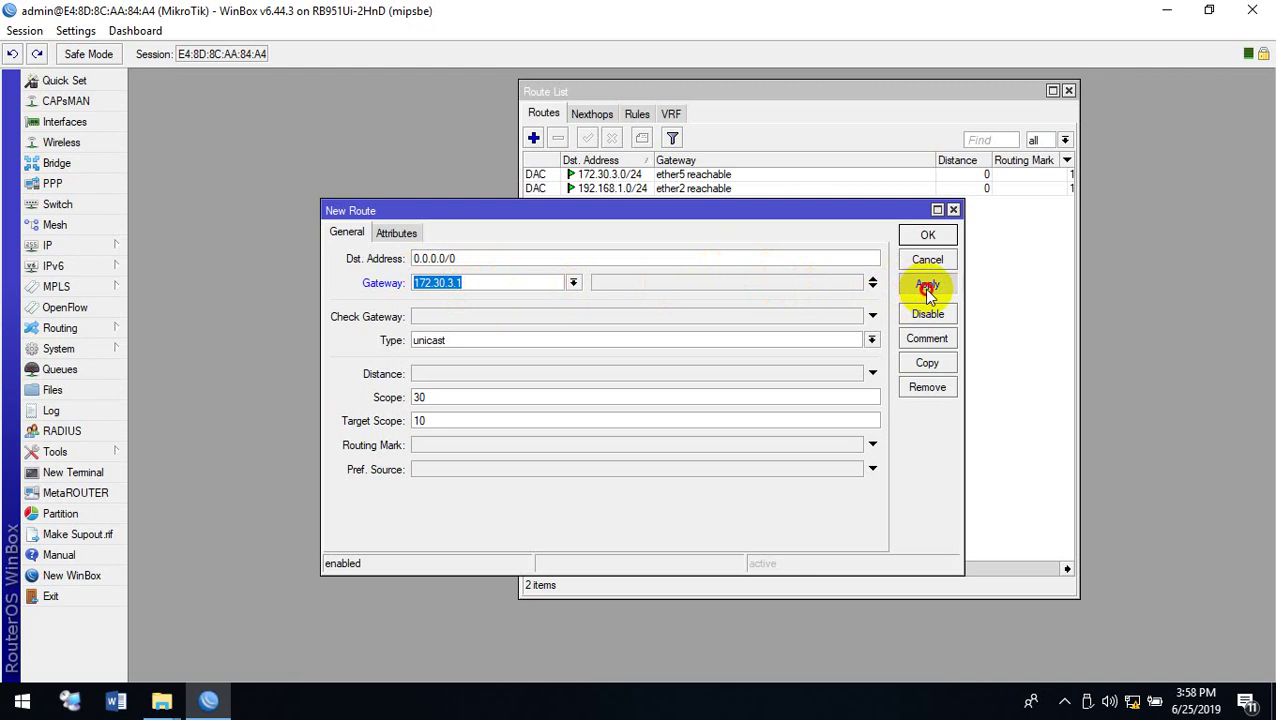
pyautogui.click(928, 236)
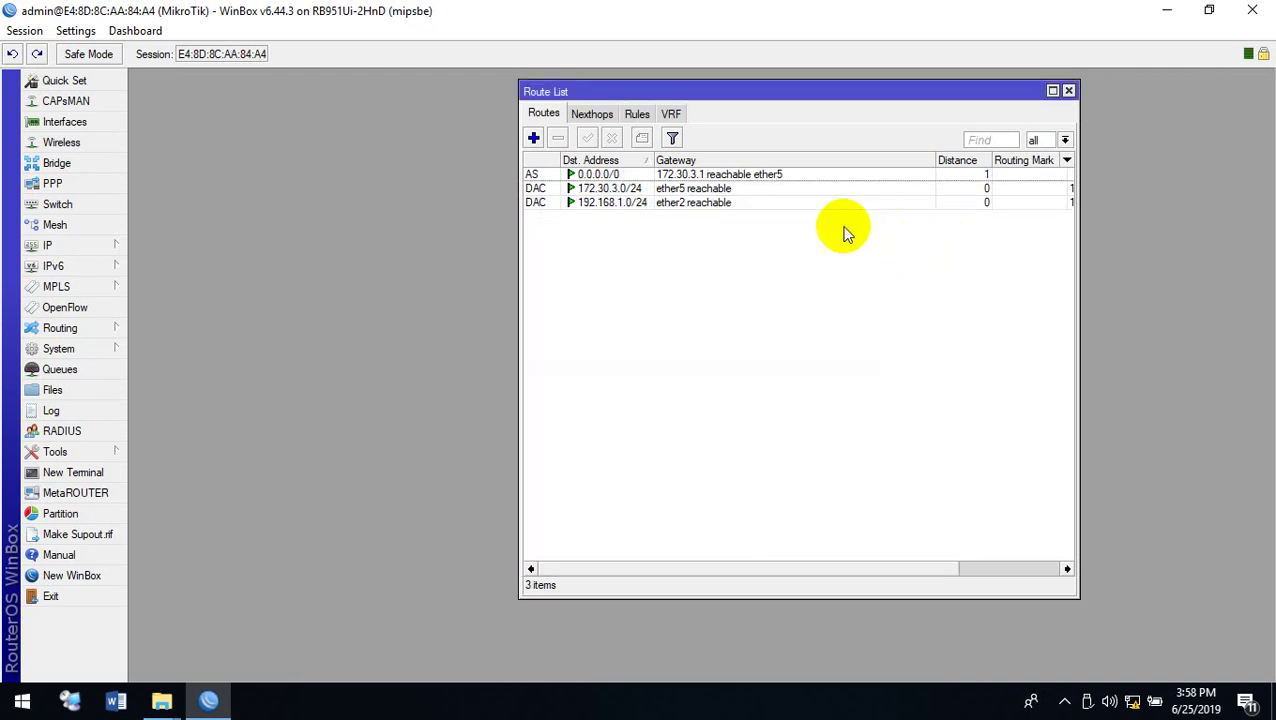
pyautogui.click(608, 176)
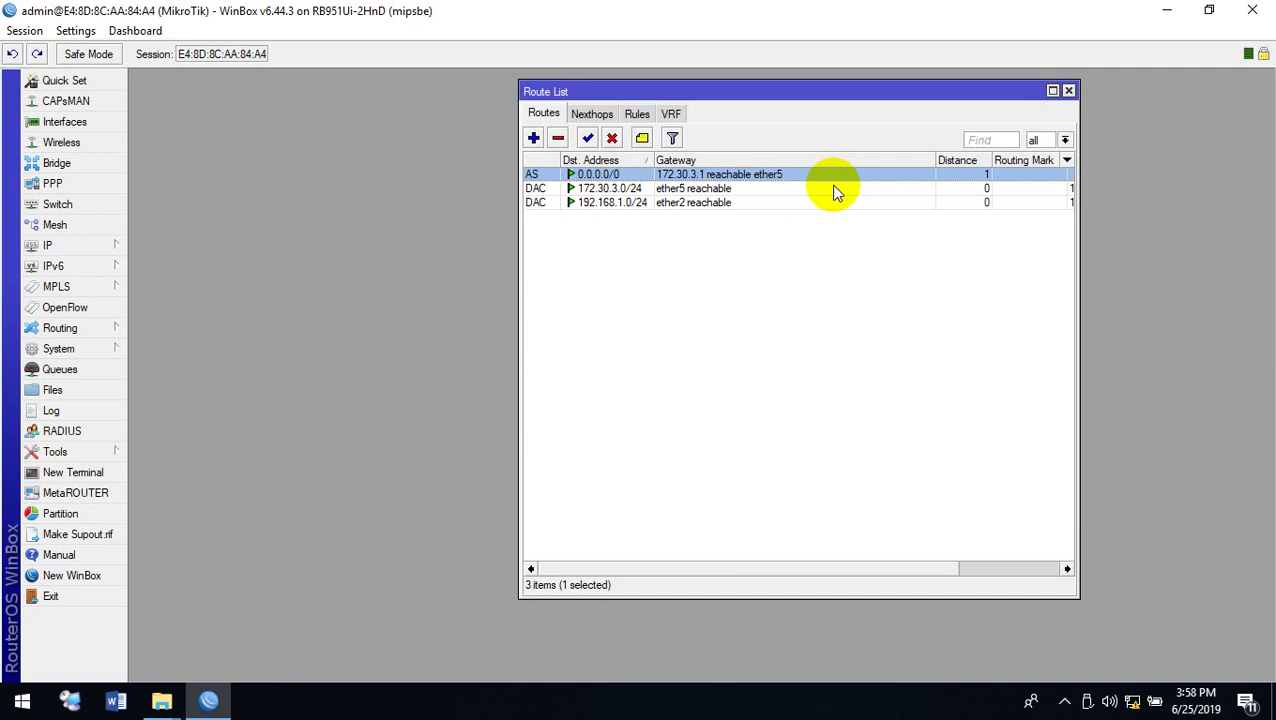
pyautogui.press('Escape')
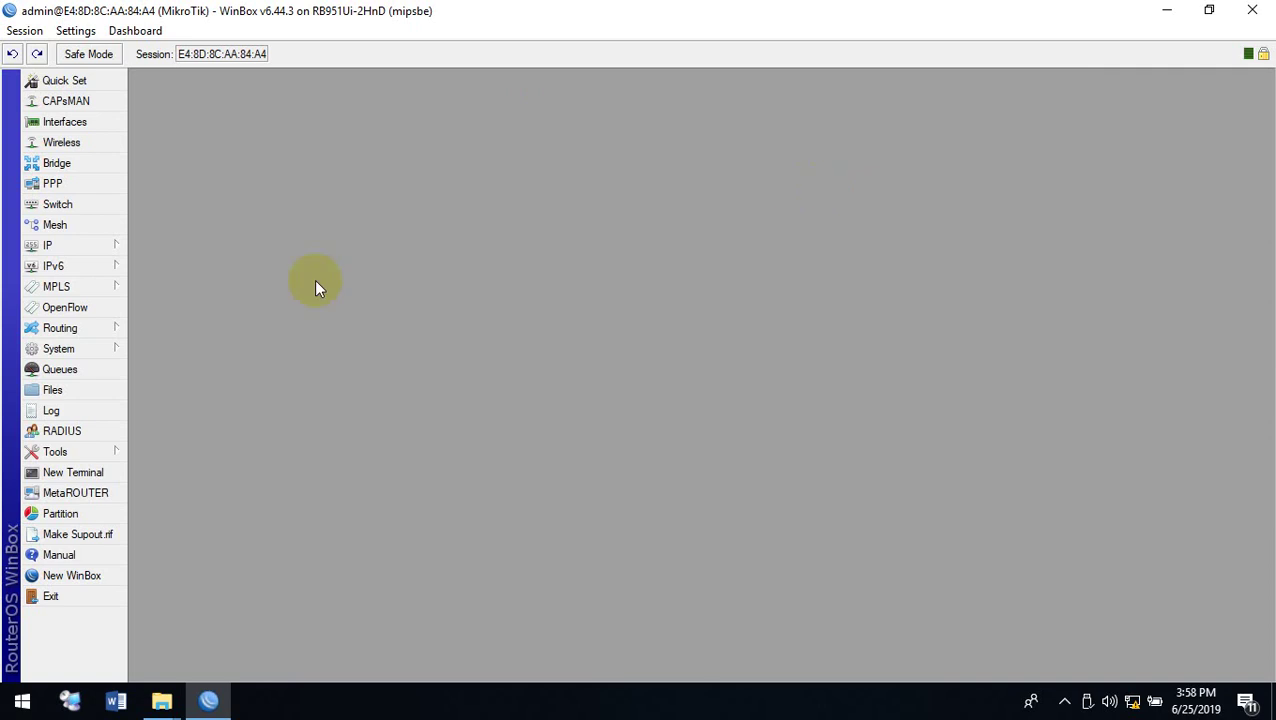
# Create a firewall NAT rule with chain srcnat and action masquerade
pyautogui.click(109, 247)
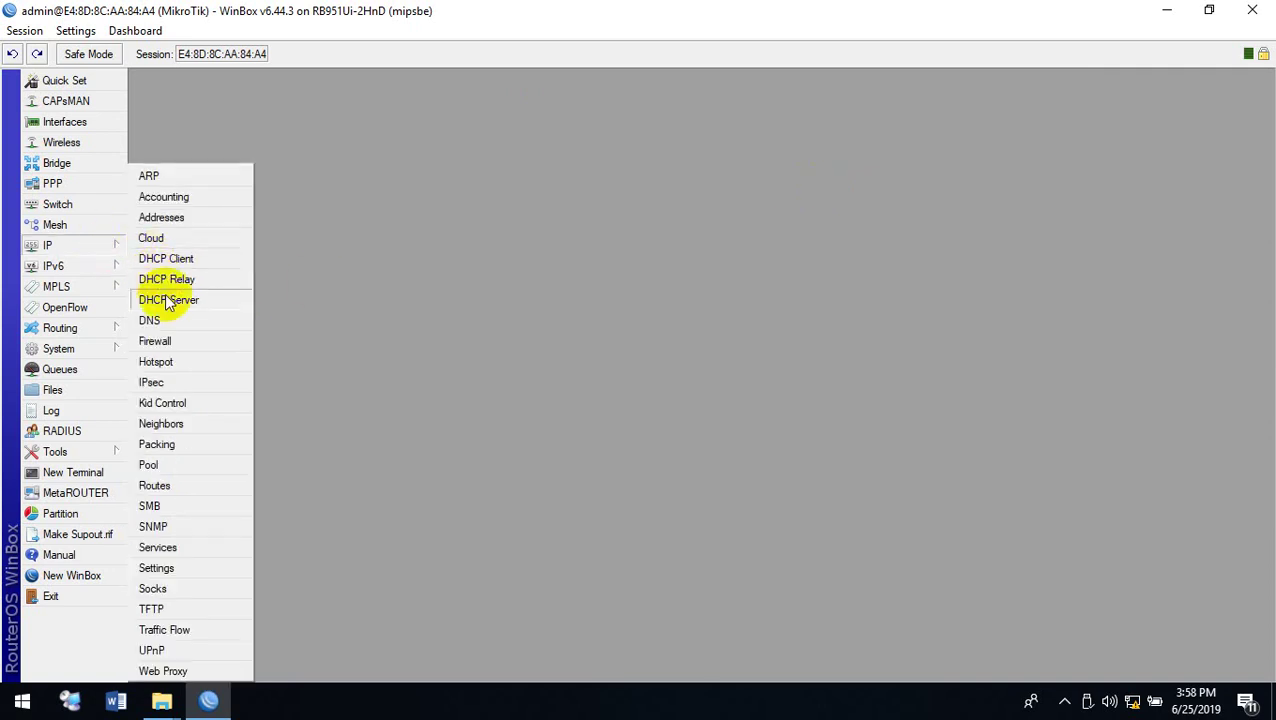
pyautogui.click(156, 341)
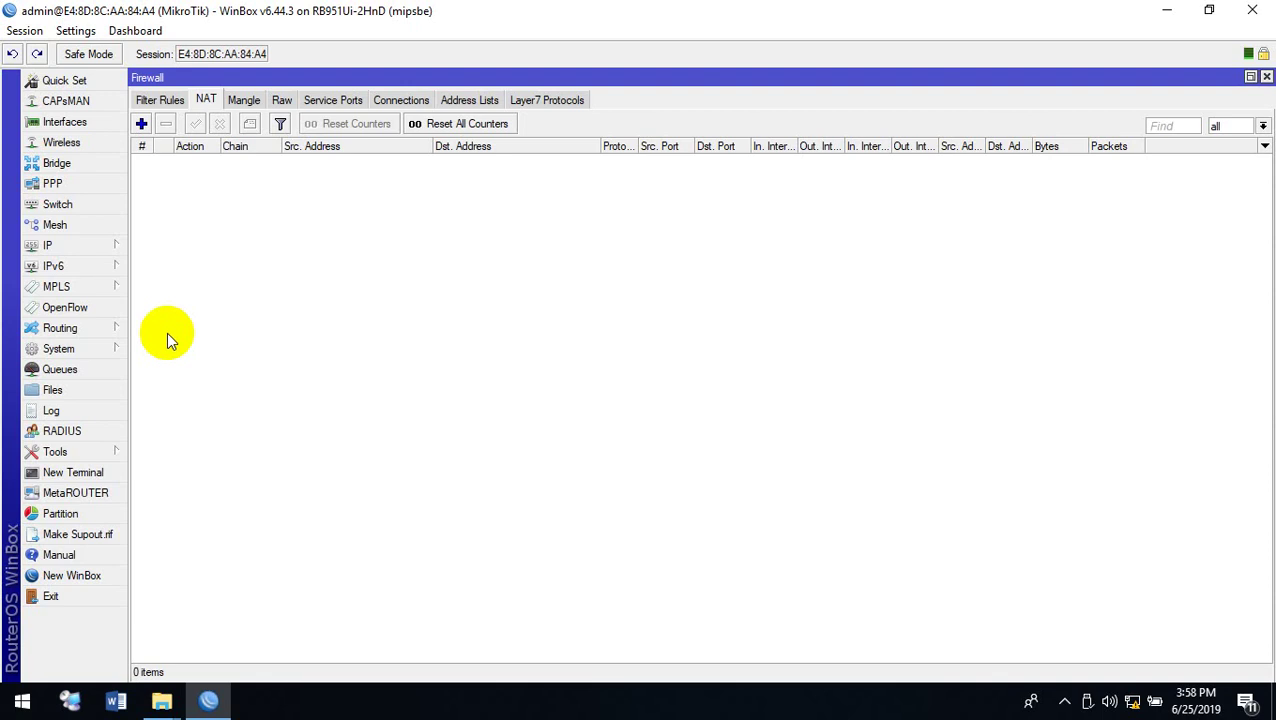
pyautogui.click(141, 124)
pyautogui.click(152, 100)
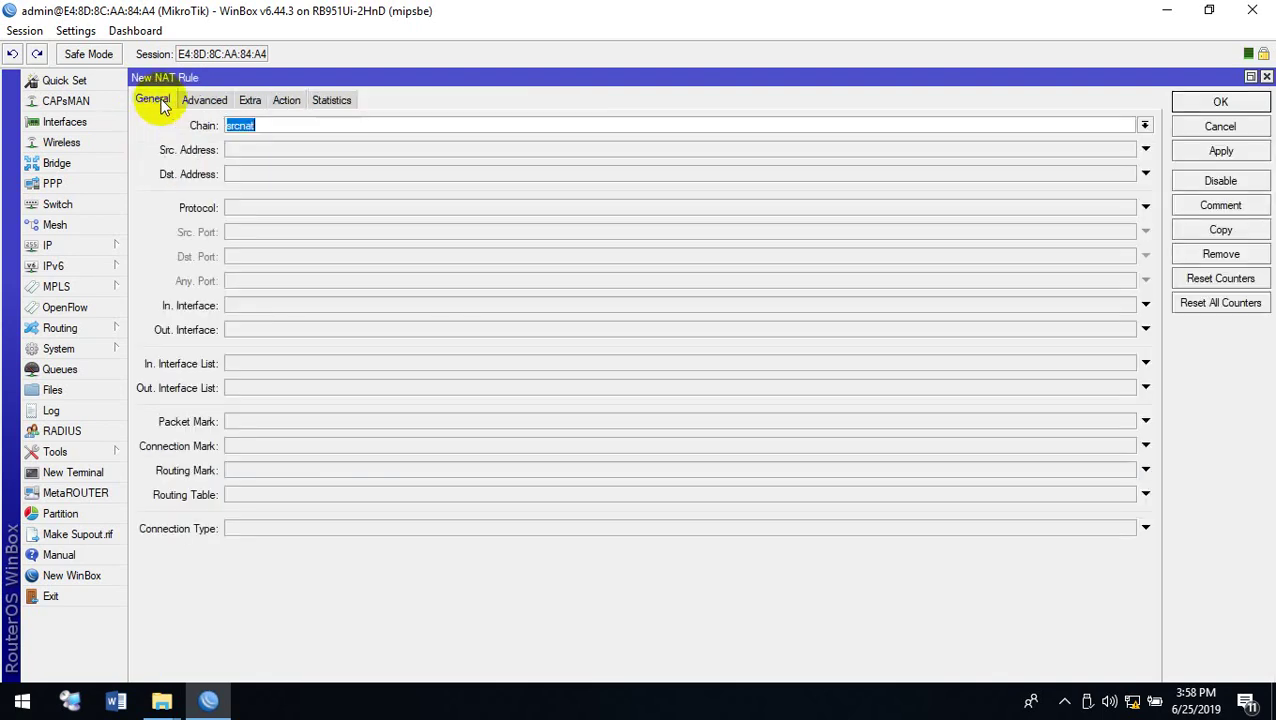
pyautogui.click(275, 127)
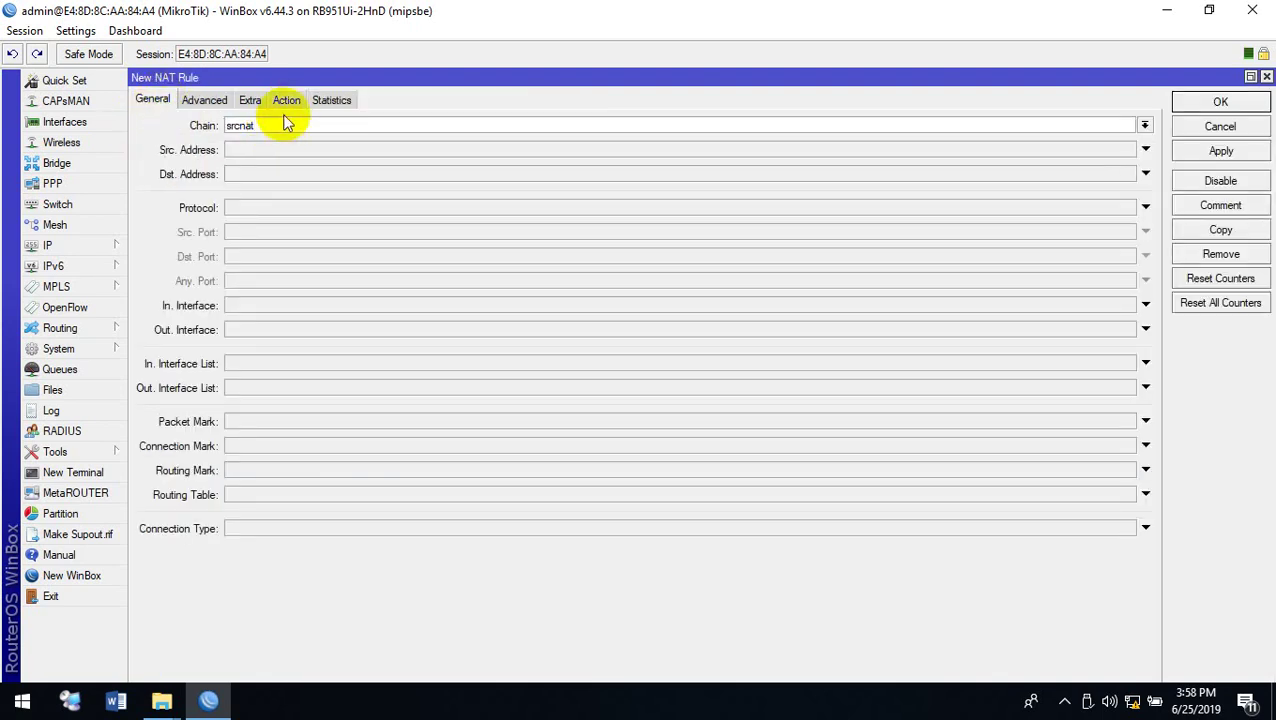
pyautogui.click(286, 103)
pyautogui.click(318, 127)
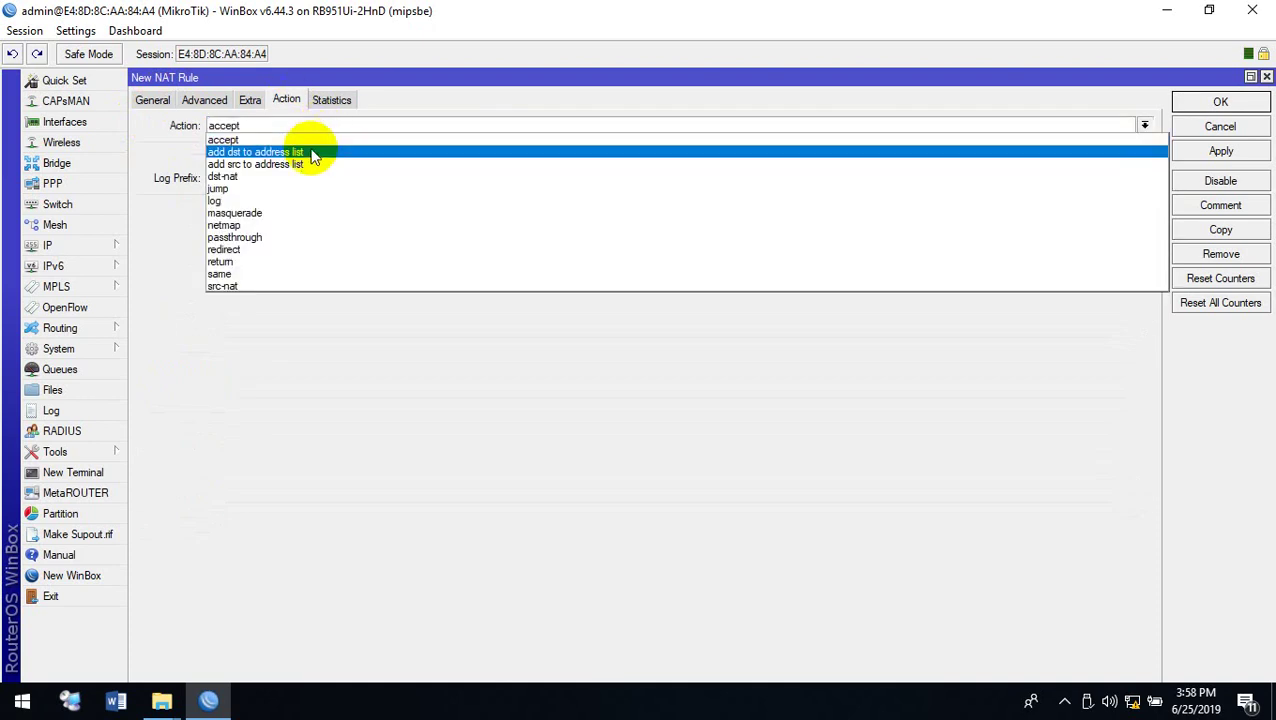
pyautogui.click(305, 213)
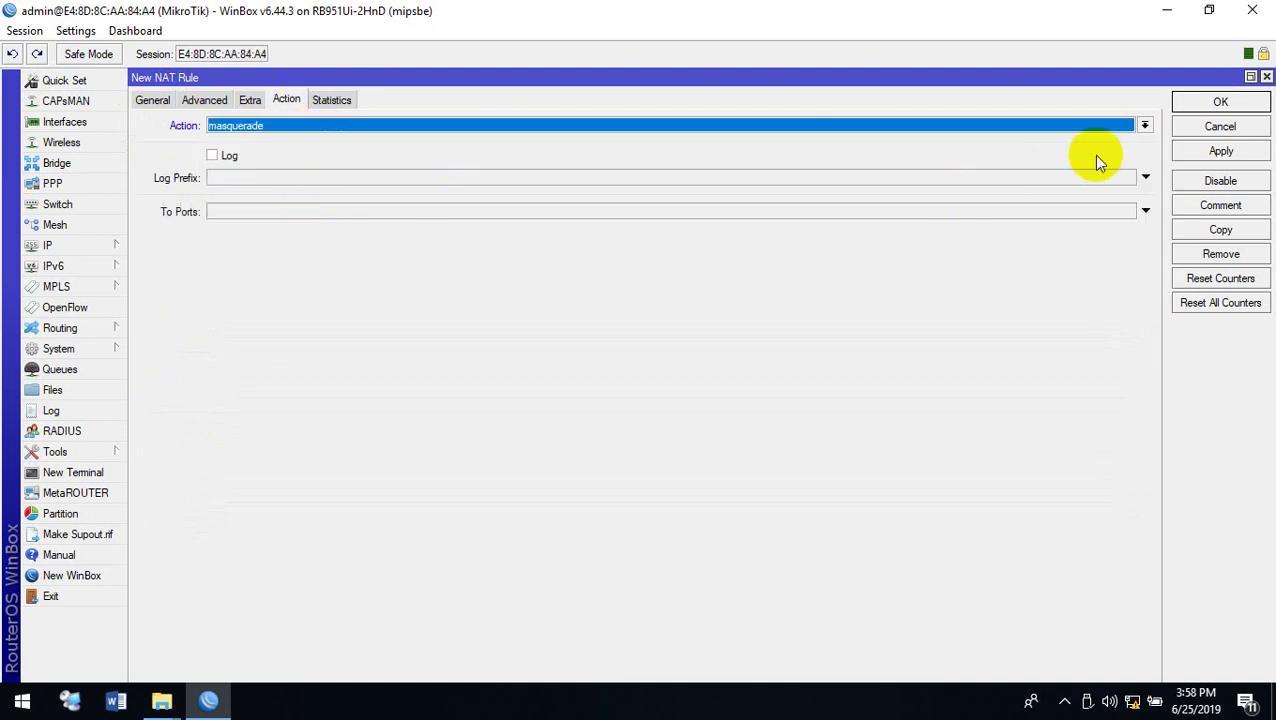
# Apply and save the masquerade rule, select it among the NAT rules and close the firewall window
pyautogui.click(1225, 152)
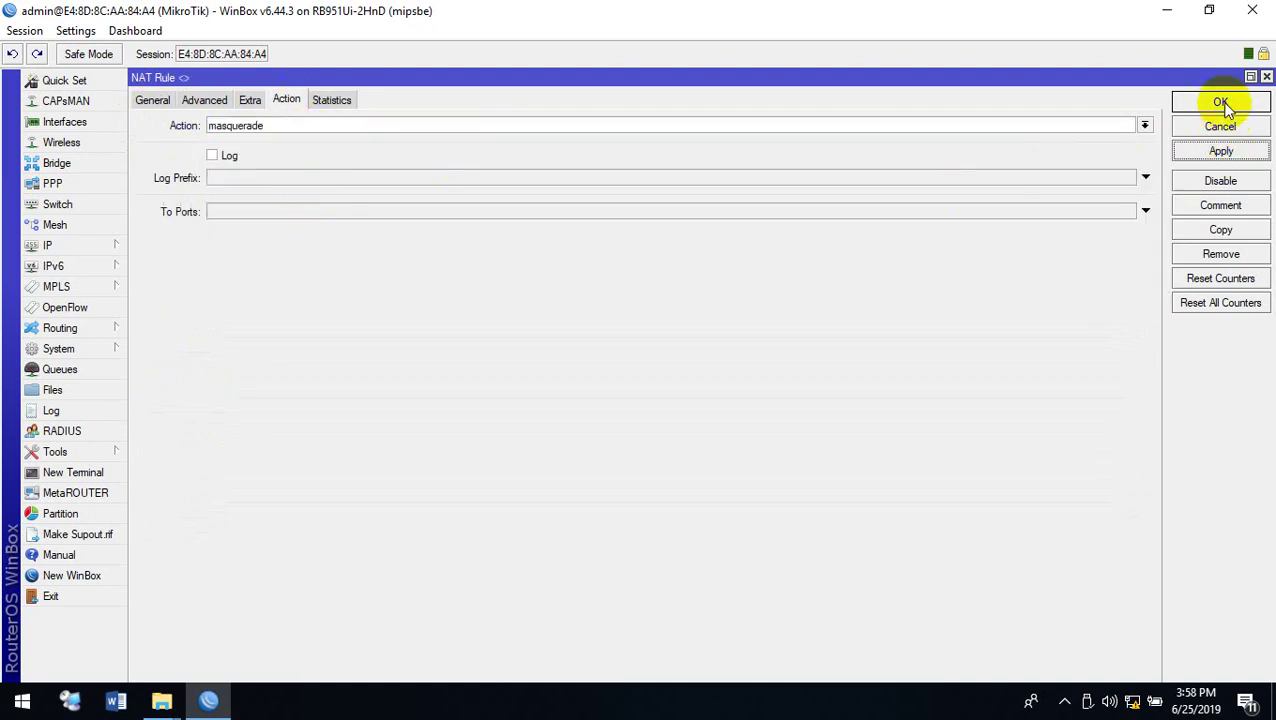
pyautogui.click(1221, 103)
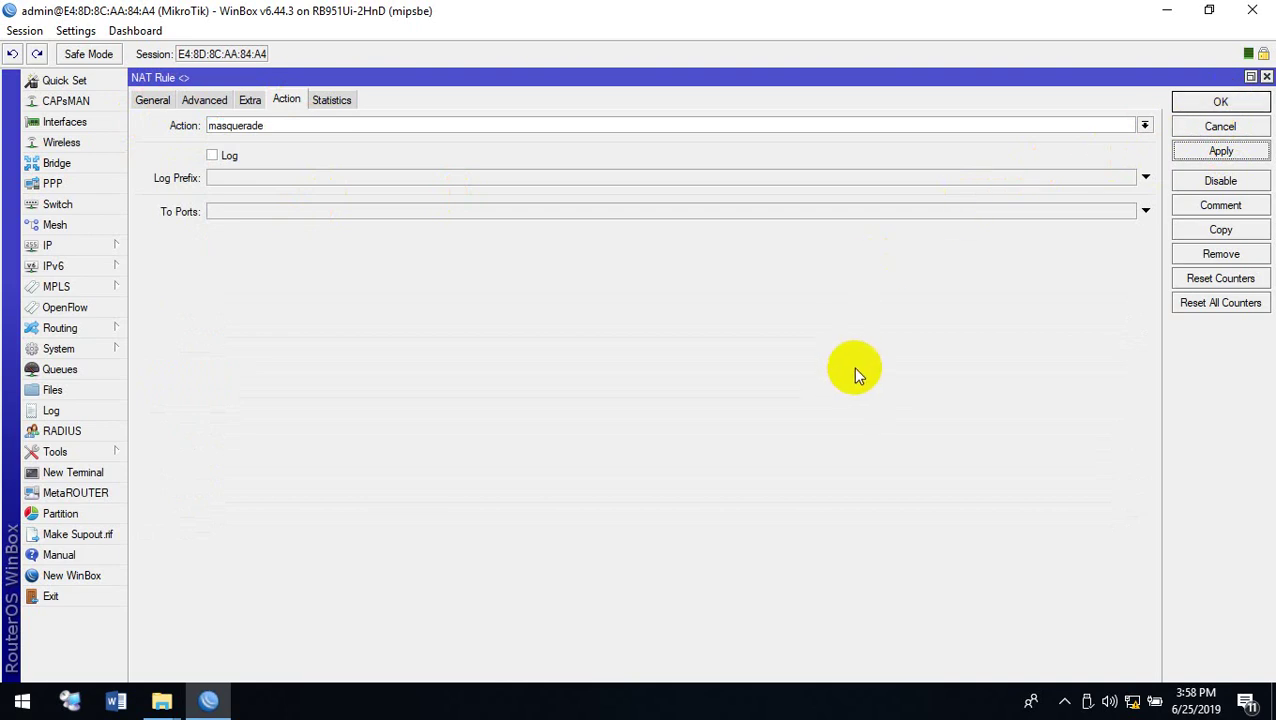
pyautogui.click(1221, 103)
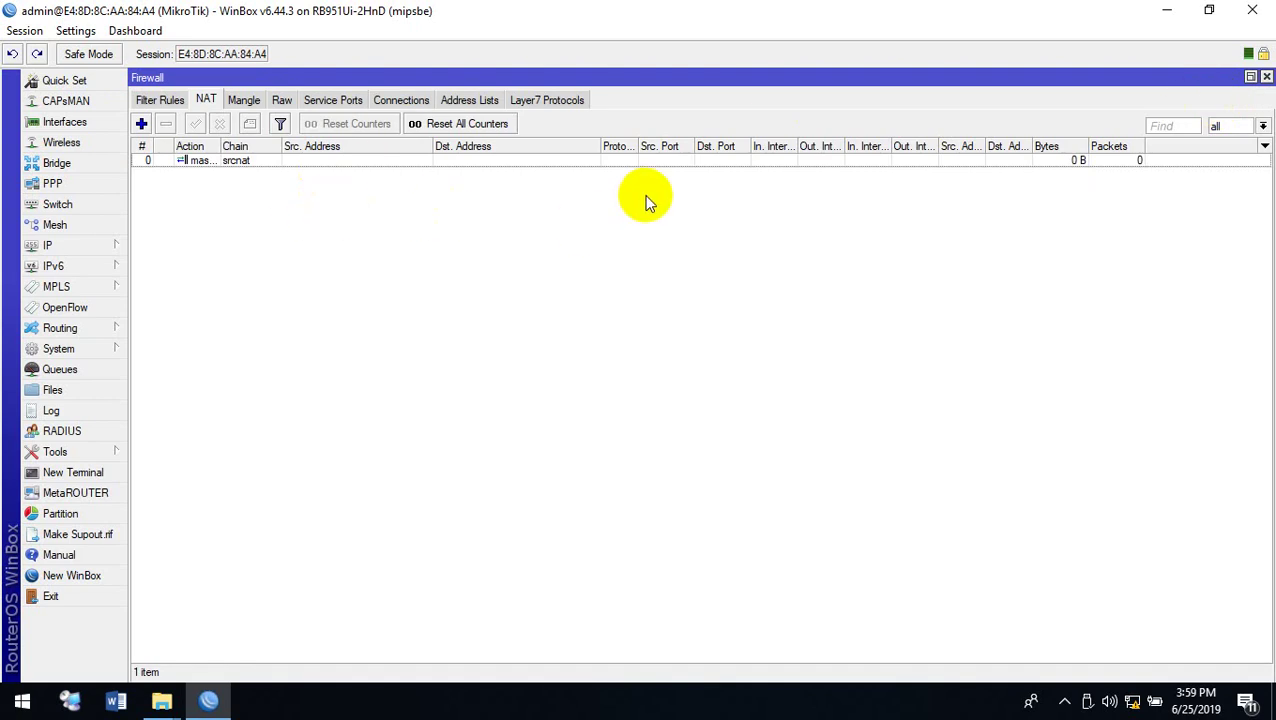
pyautogui.click(361, 163)
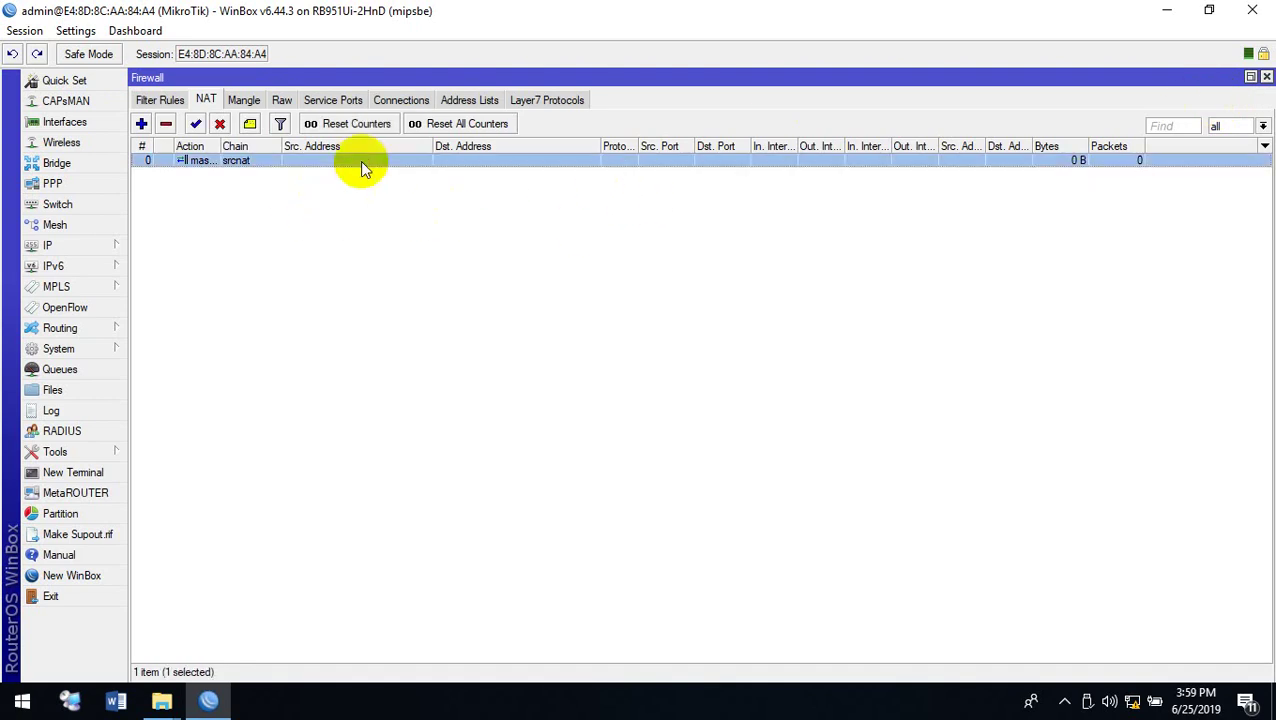
pyautogui.click(1266, 78)
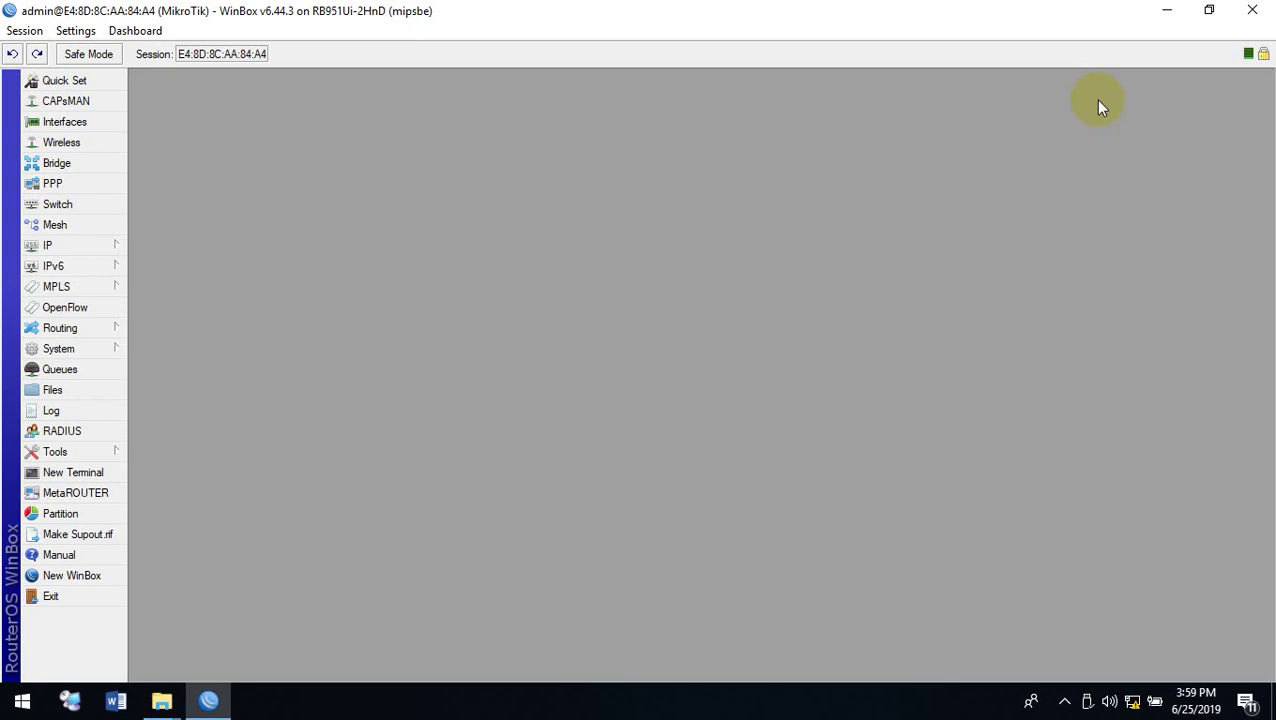
# Open a router terminal, ping 8.8.8.8 to test the internet connection and stop the ping
pyautogui.click(80, 472)
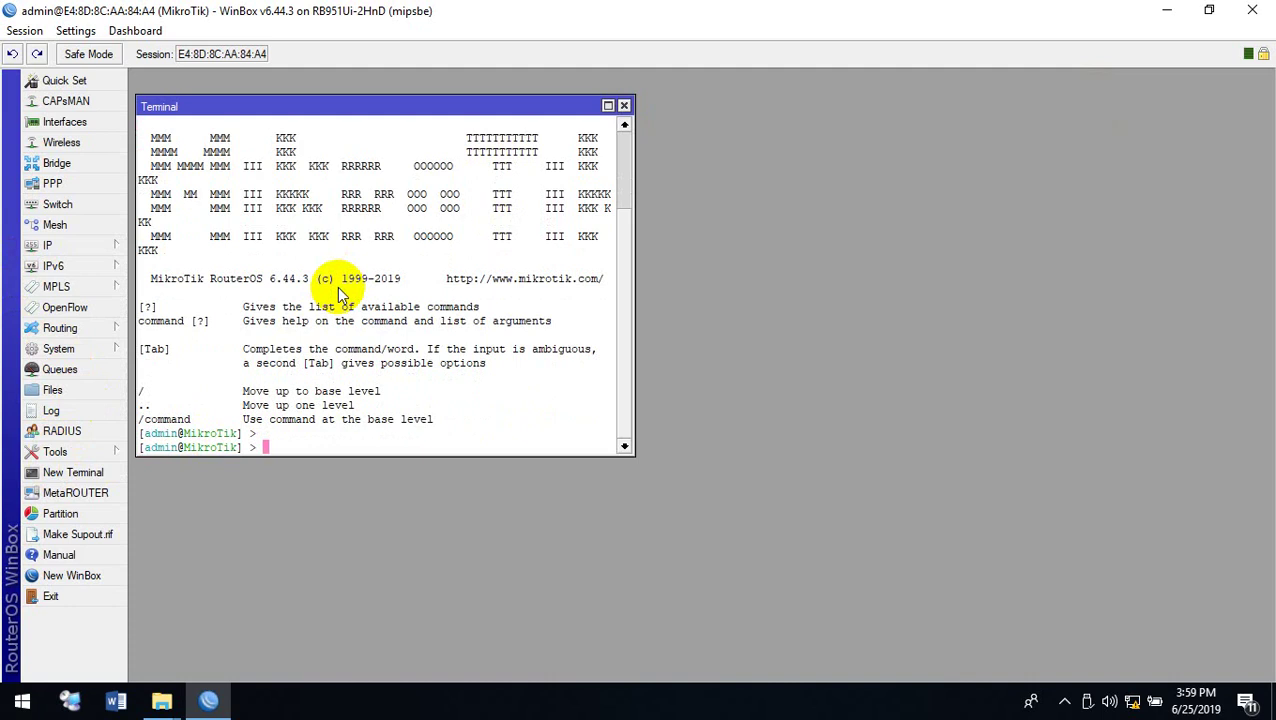
pyautogui.write('ping 8.8.8.8')
pyautogui.press('Return')
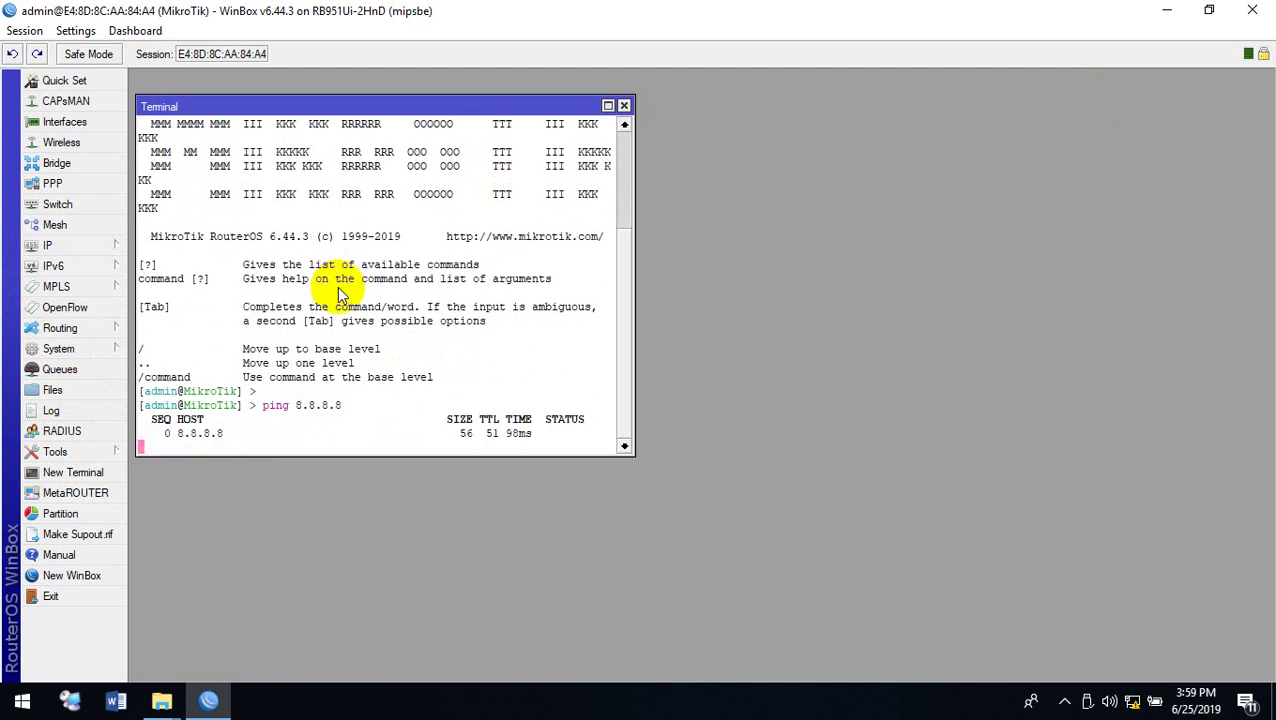
pyautogui.moveTo(462, 419); pyautogui.dragTo(493, 419)
pyautogui.hotkey('ctrl', 'c')
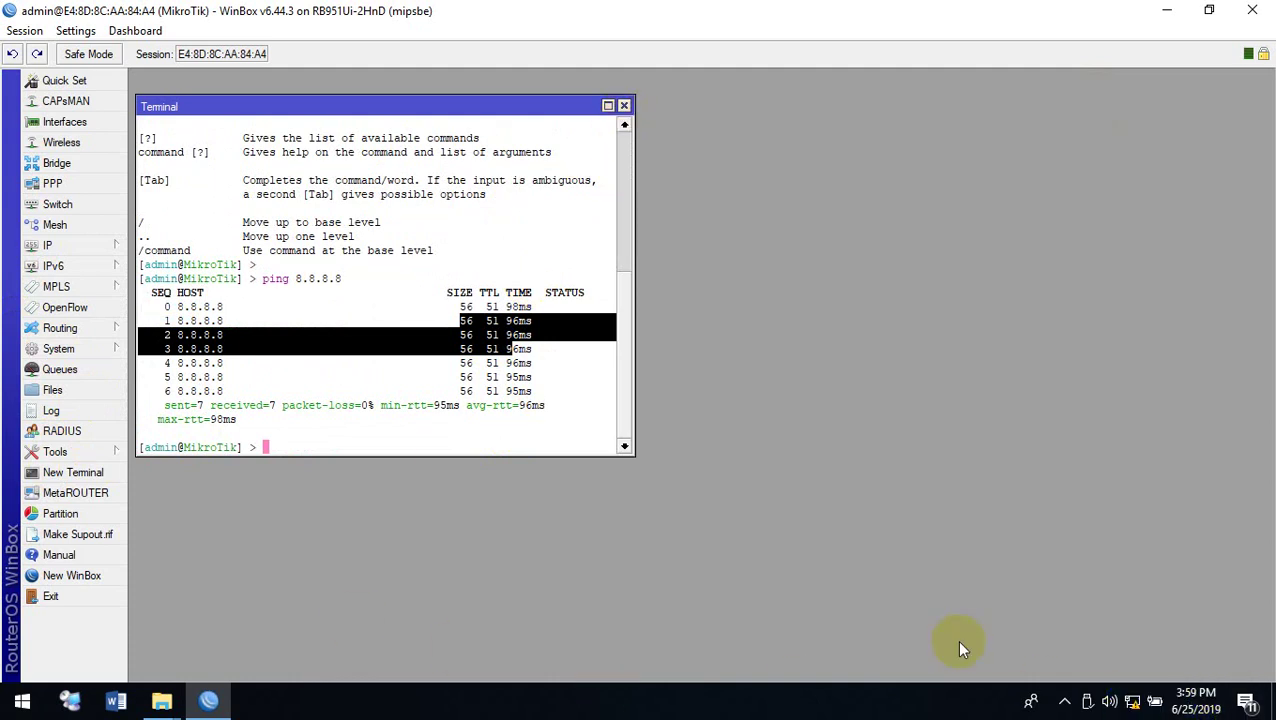
# Open the Windows Command Prompt with cmd, ping 8.8.8.8 from the computer and stop the ping
pyautogui.press('super+r')
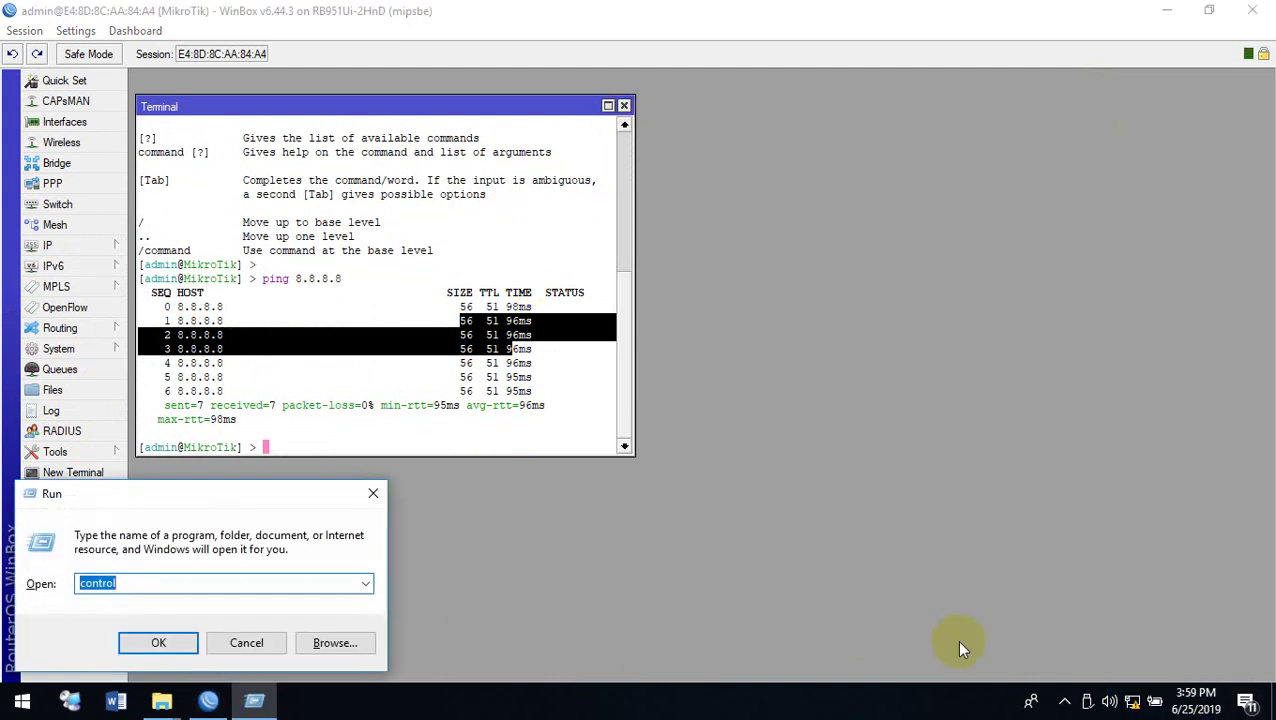
pyautogui.write('cmd')
pyautogui.press('Return')
pyautogui.write('p')
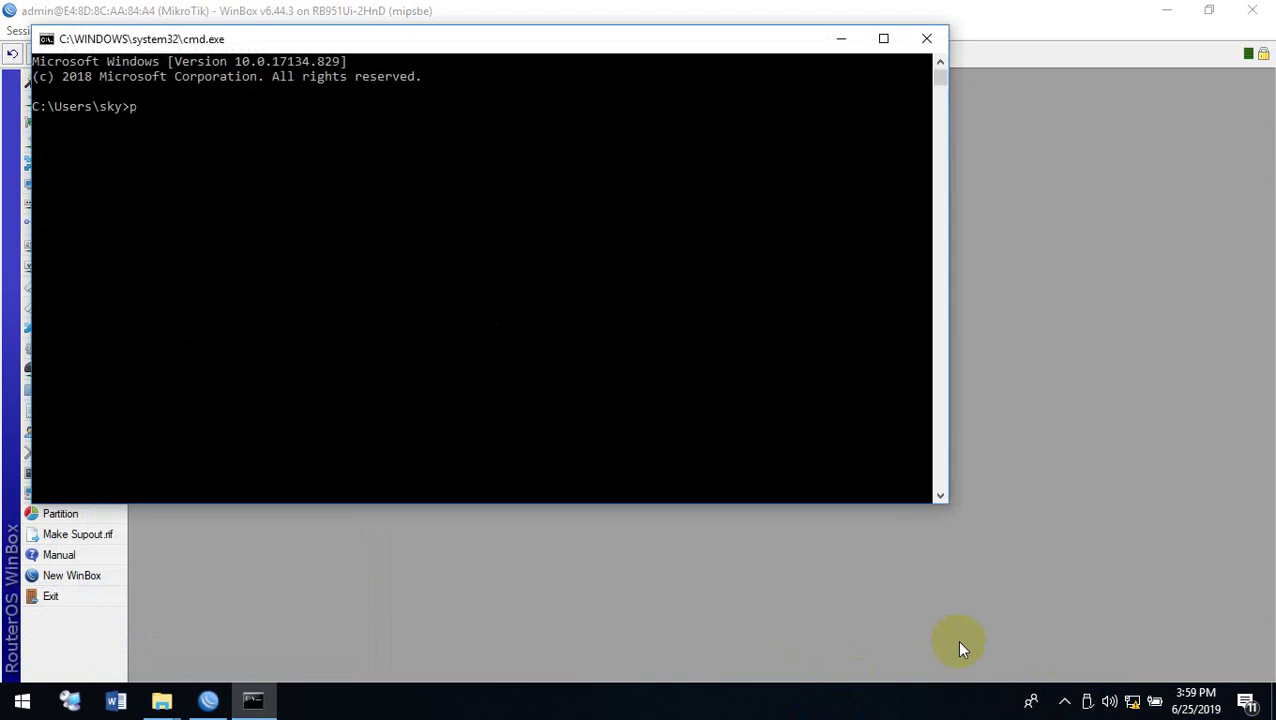
pyautogui.write('ing 8.8.8.8')
pyautogui.press('Return')
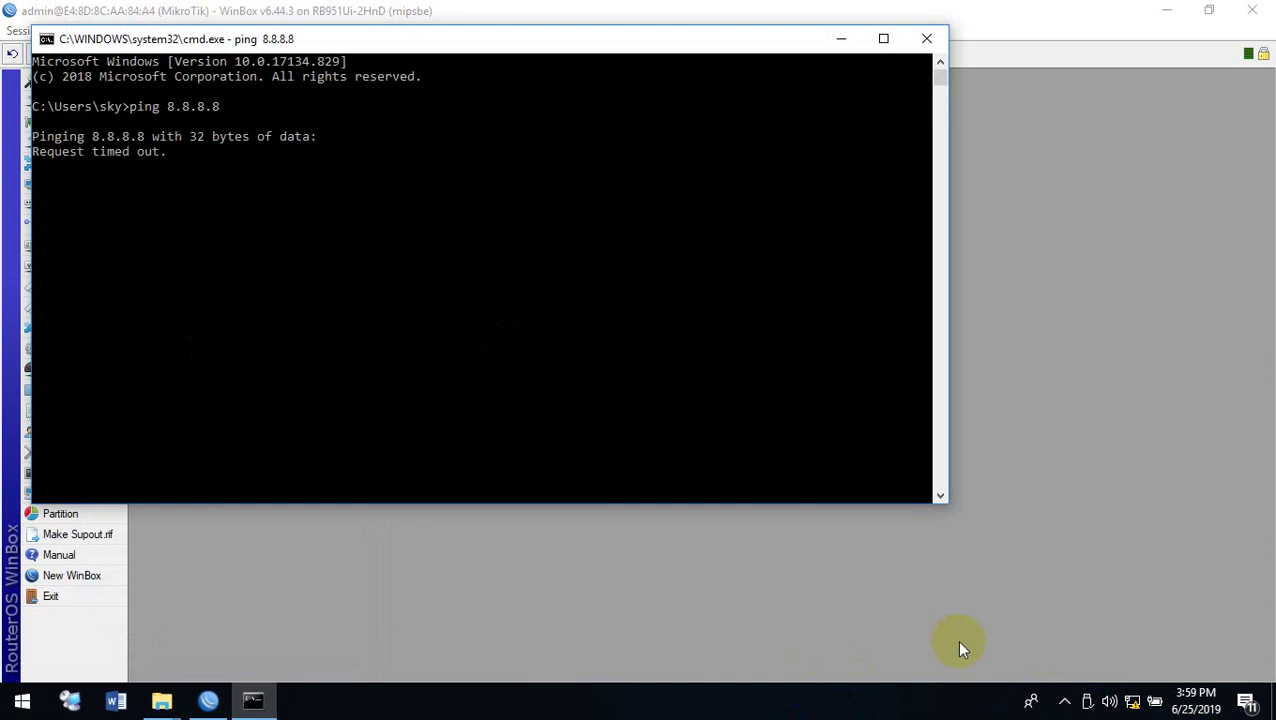
pyautogui.hotkey('ctrl', 'c')
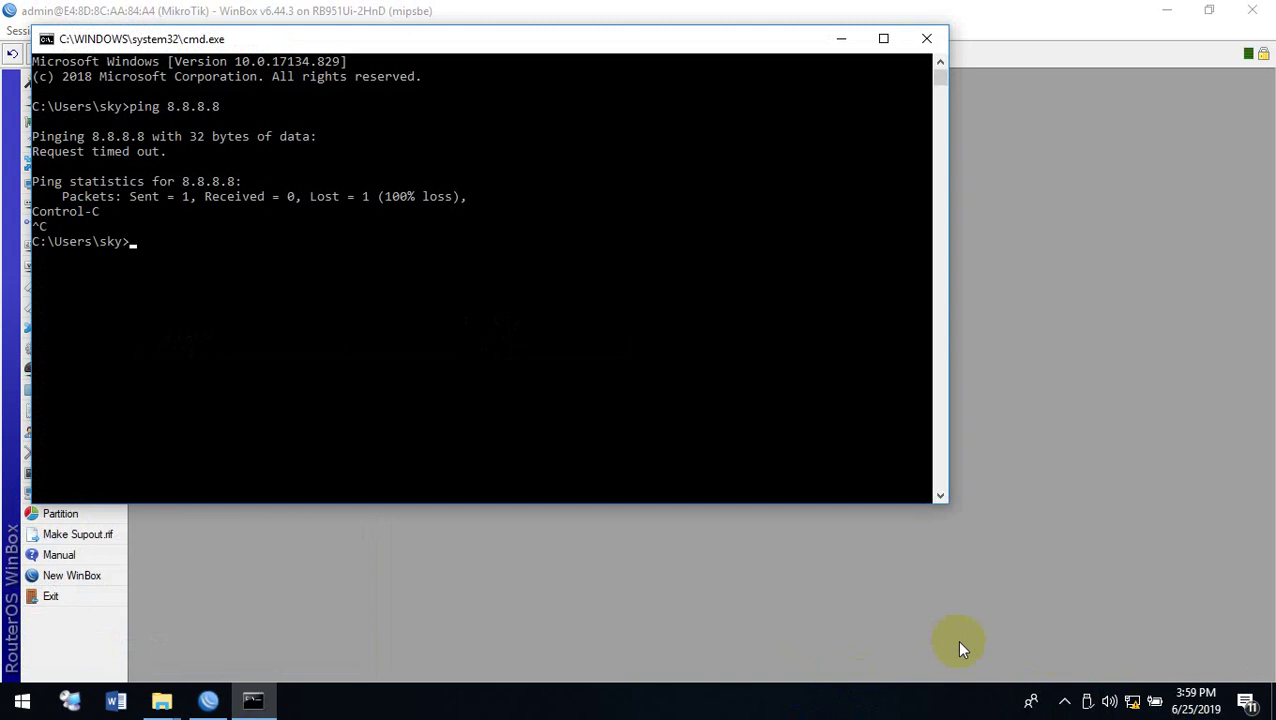
# Minimise the Command Prompt, return to WinBox and close the router terminal
pyautogui.moveTo(1132, 704)
pyautogui.click(847, 108)
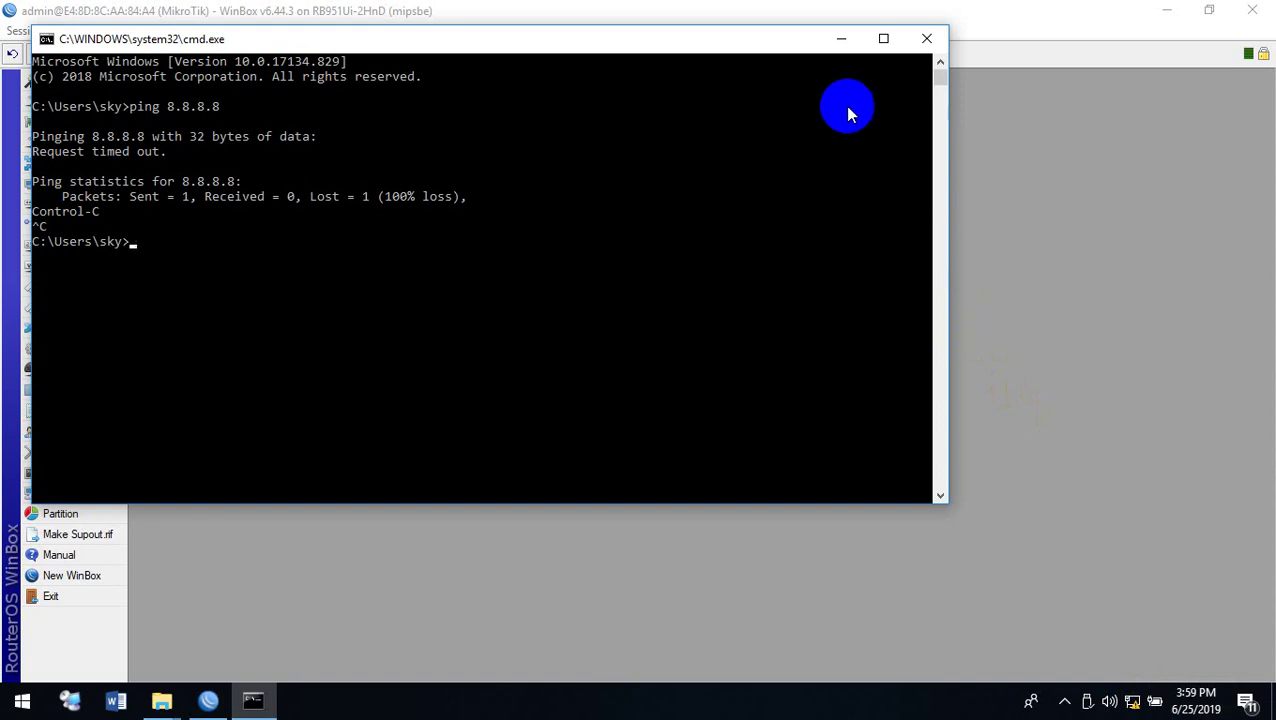
pyautogui.click(841, 46)
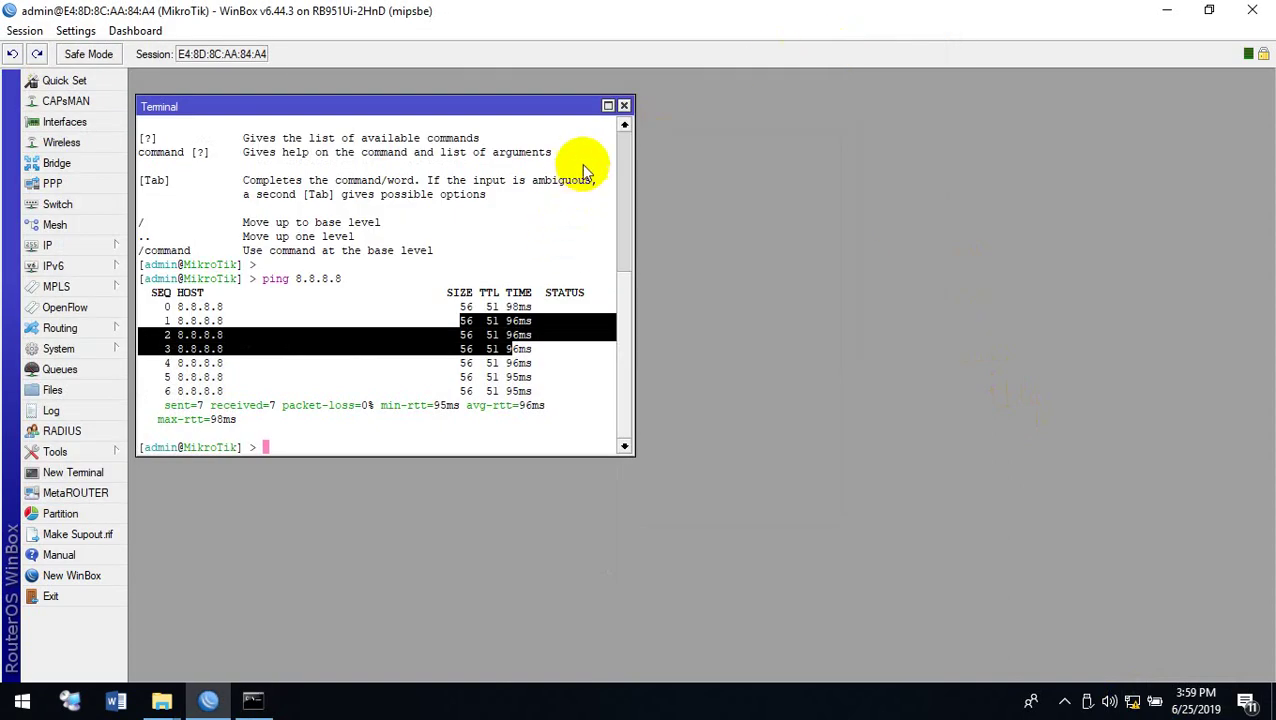
pyautogui.click(623, 107)
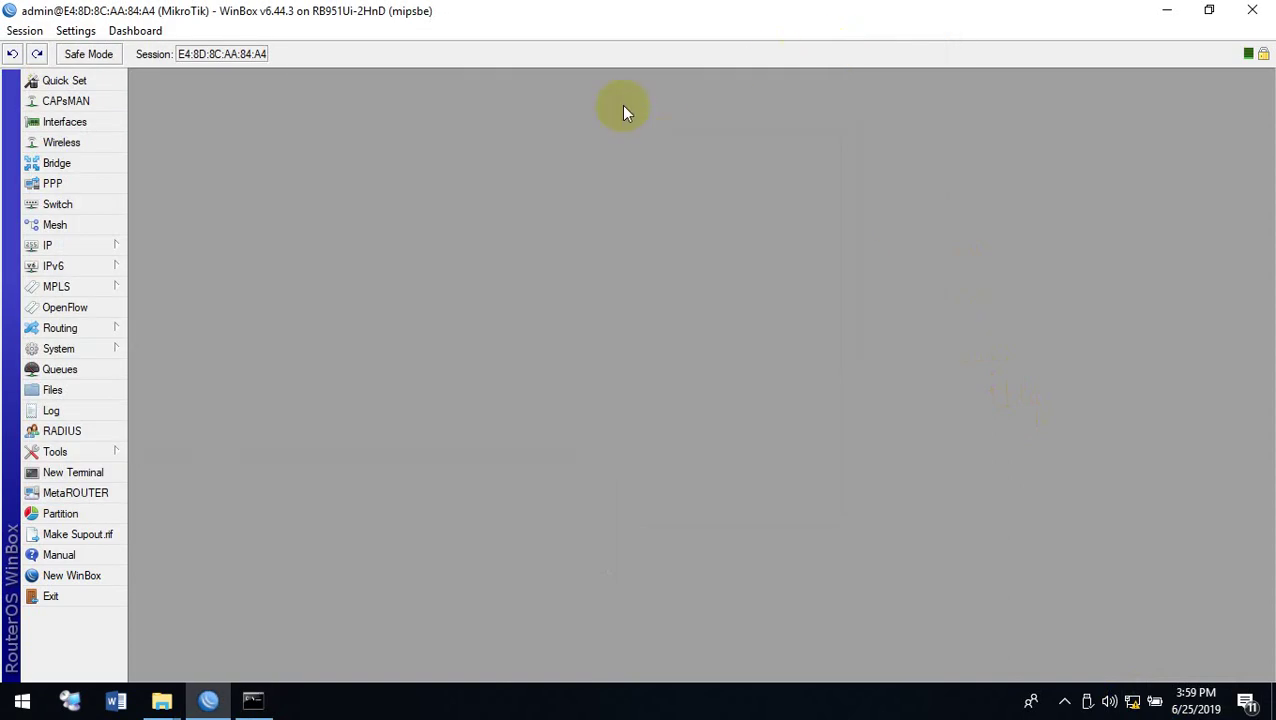
# Start DHCP Setup for the router's DHCP server and open the choice of interface to run it on
pyautogui.click(99, 246)
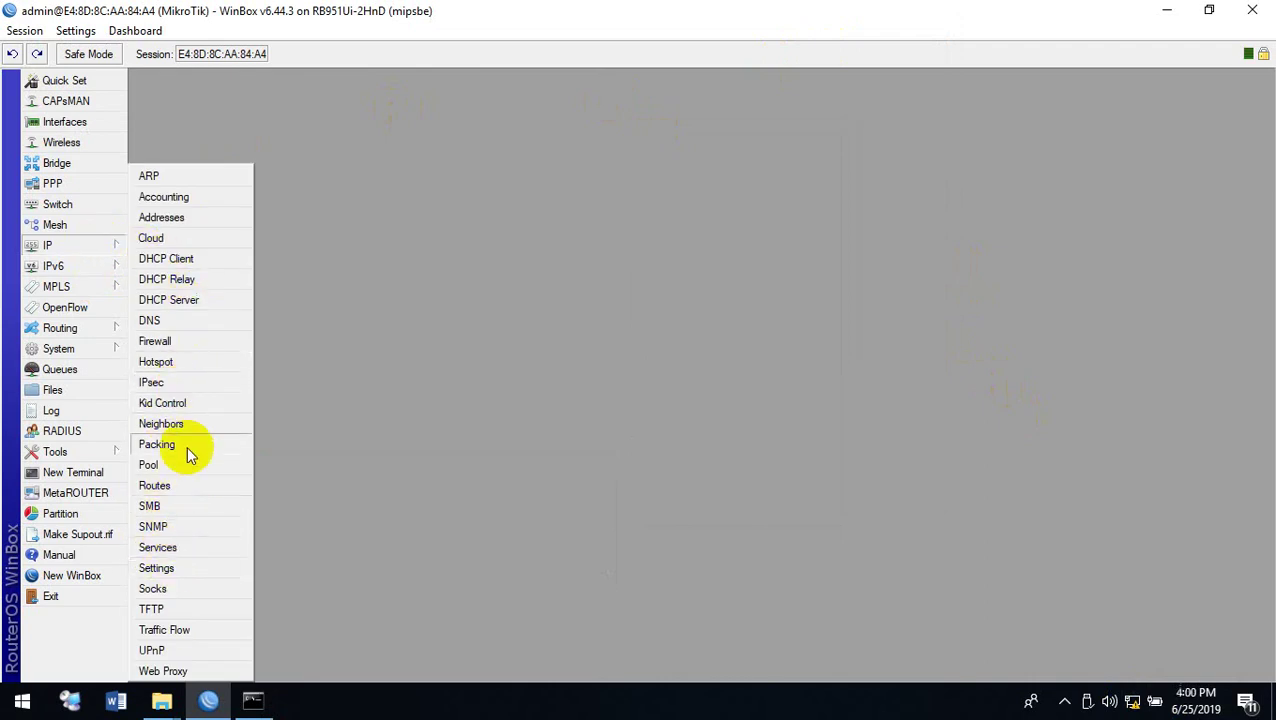
pyautogui.click(188, 302)
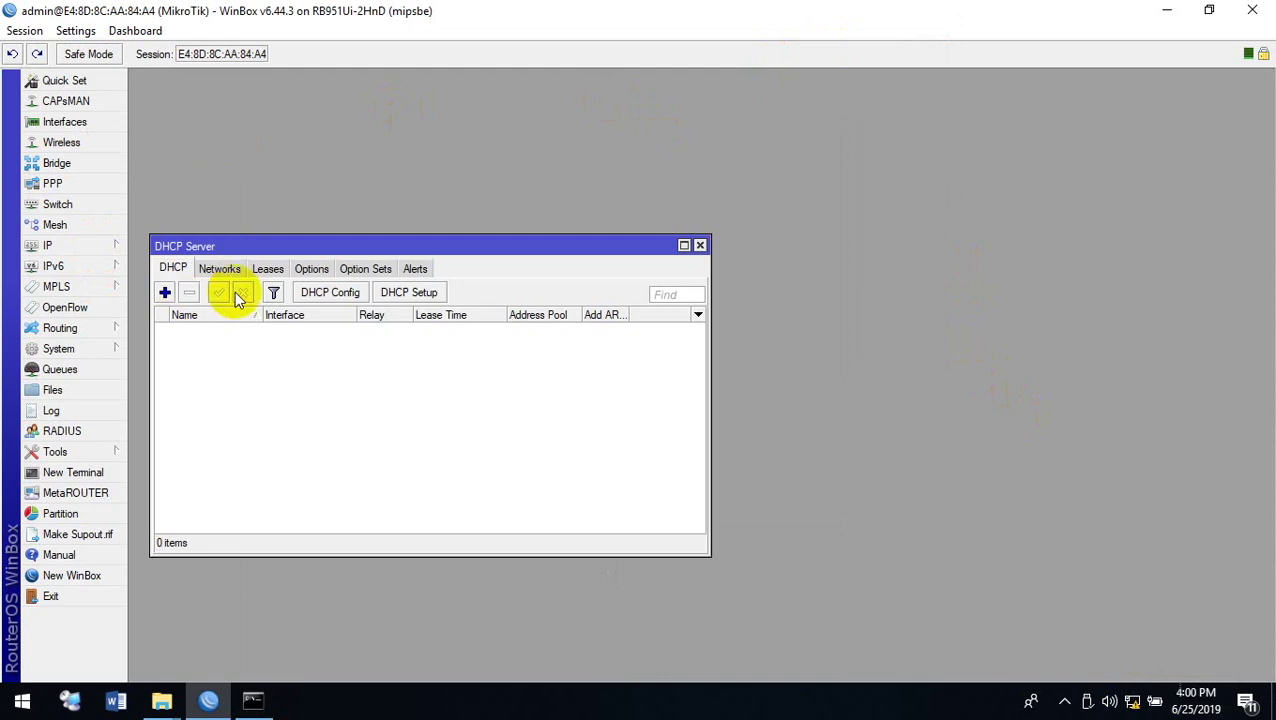
pyautogui.moveTo(395, 246); pyautogui.dragTo(440, 181)
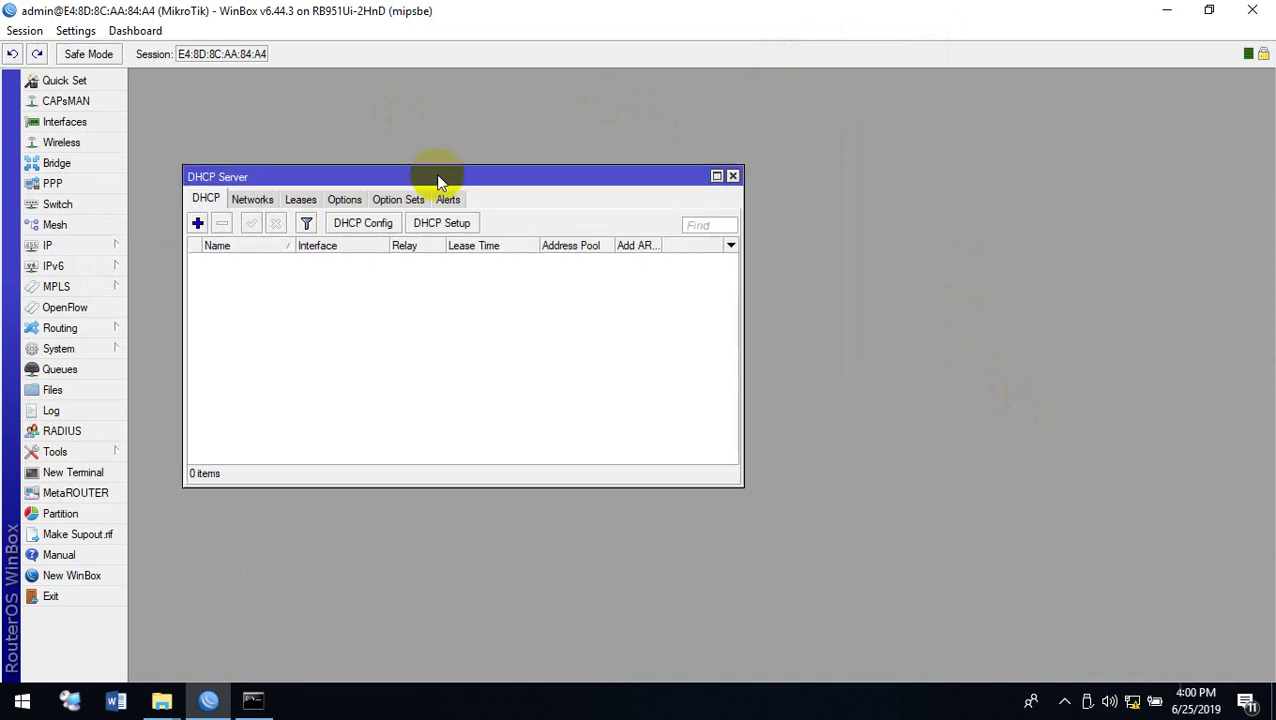
pyautogui.click(441, 226)
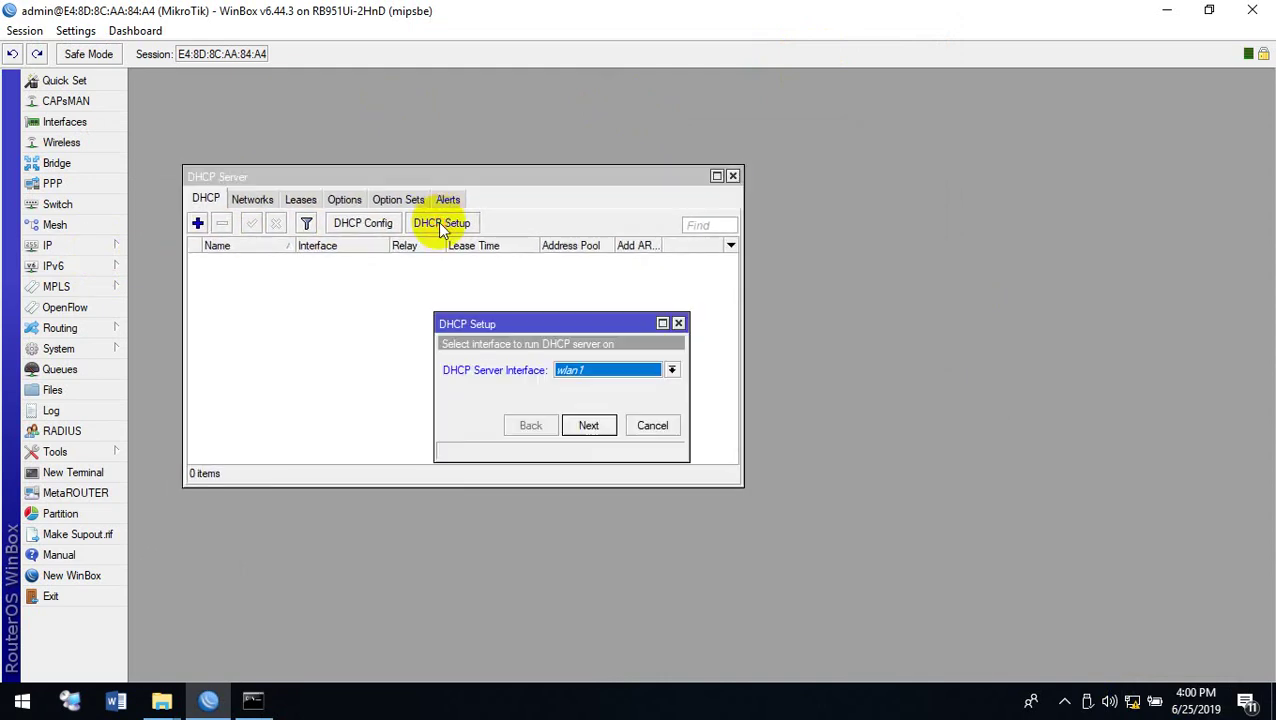
pyautogui.click(603, 378)
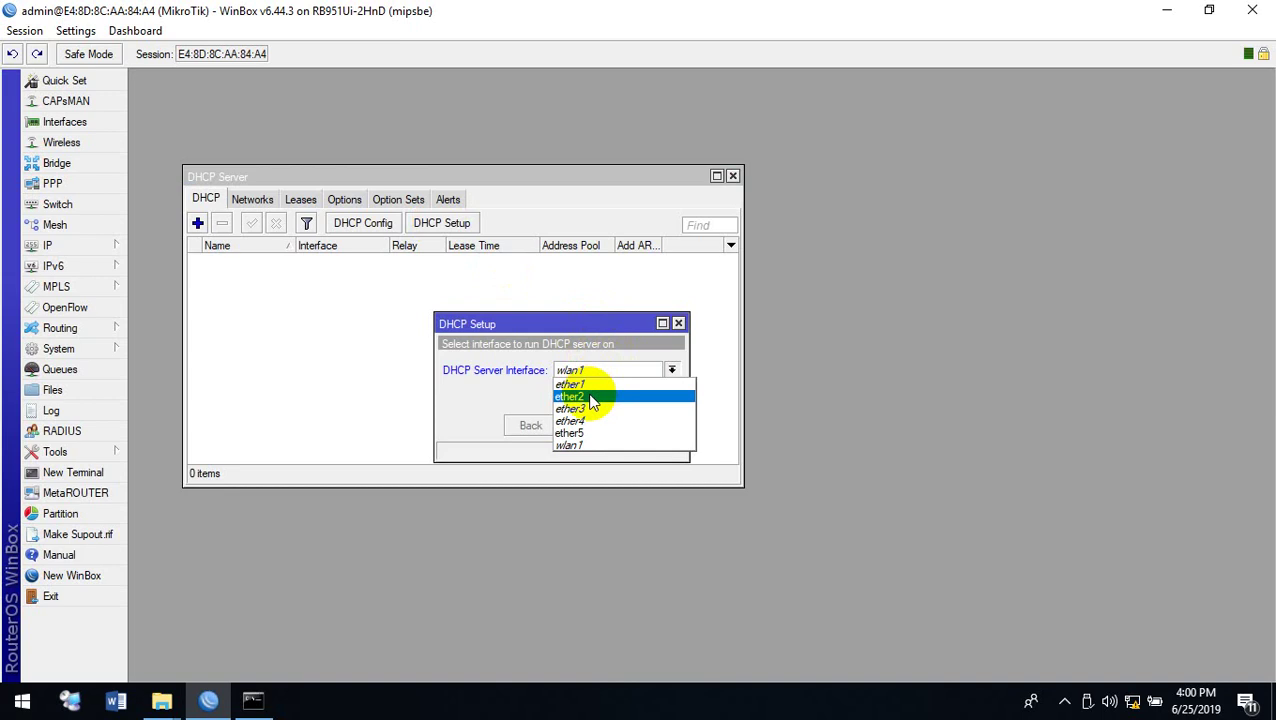